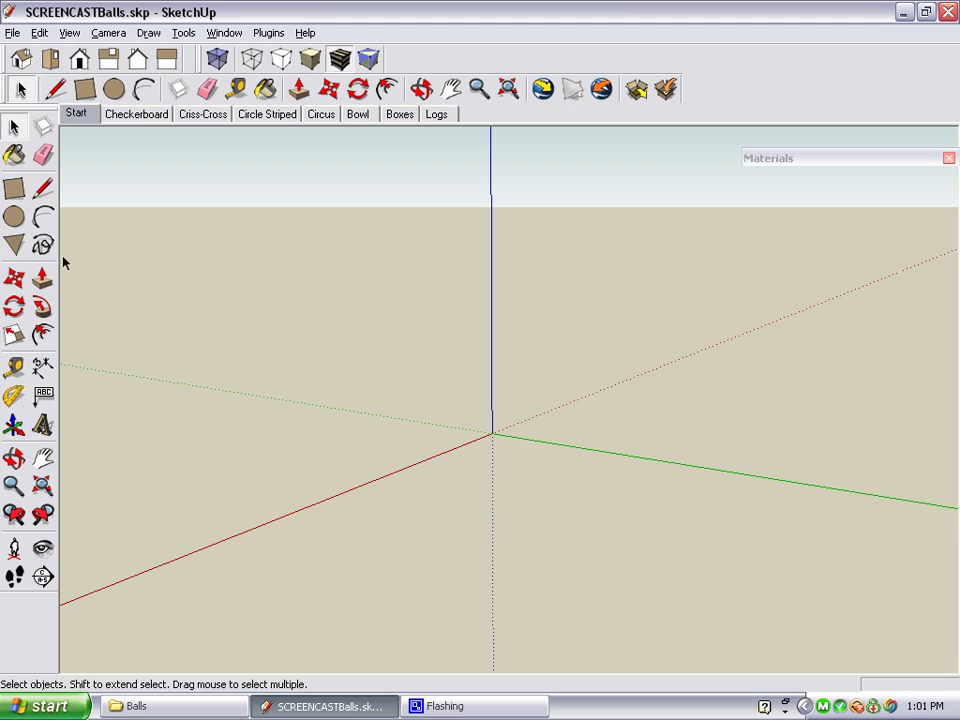
- Draw a flat 13' 2 1/4" radius circle and an upright 7' 7 1/4" circle, both centred on the origin
click(14, 217)
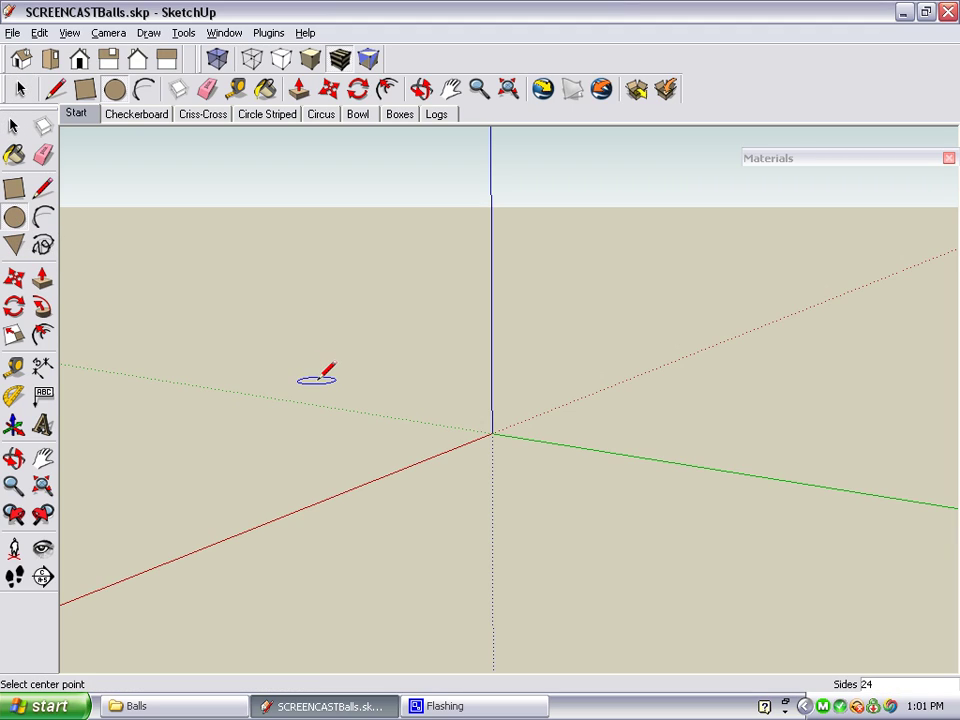
click(492, 433)
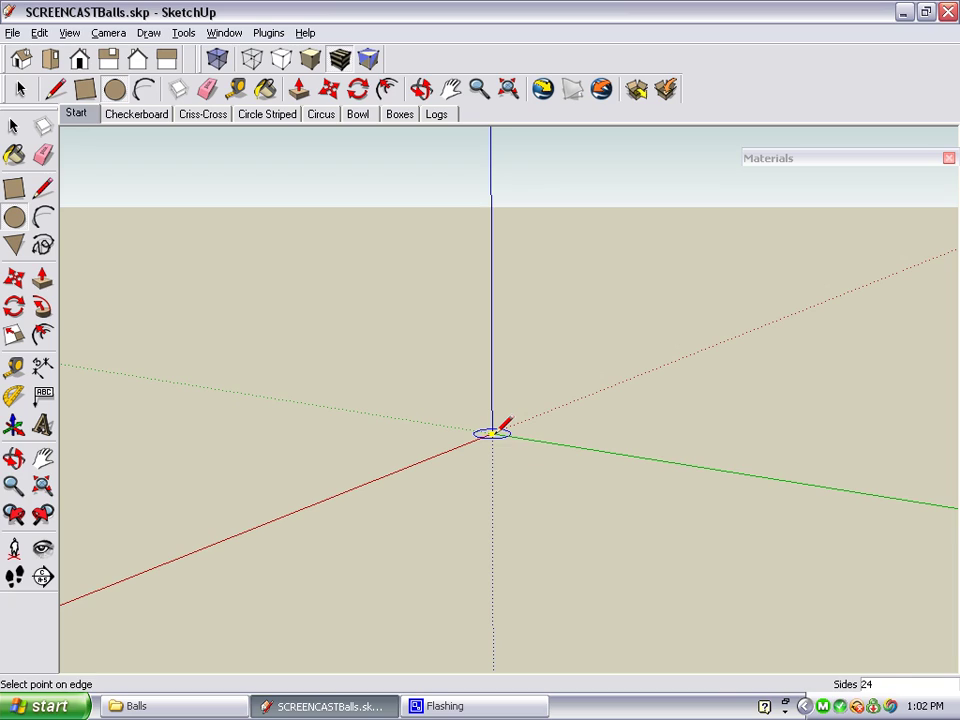
click(699, 463)
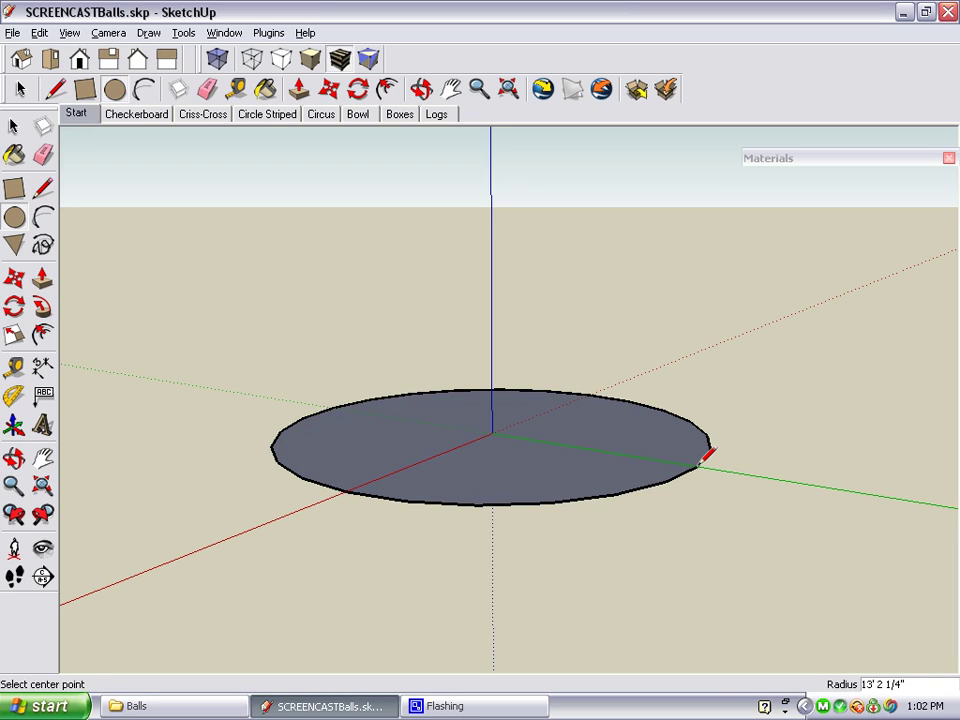
click(493, 433)
click(605, 446)
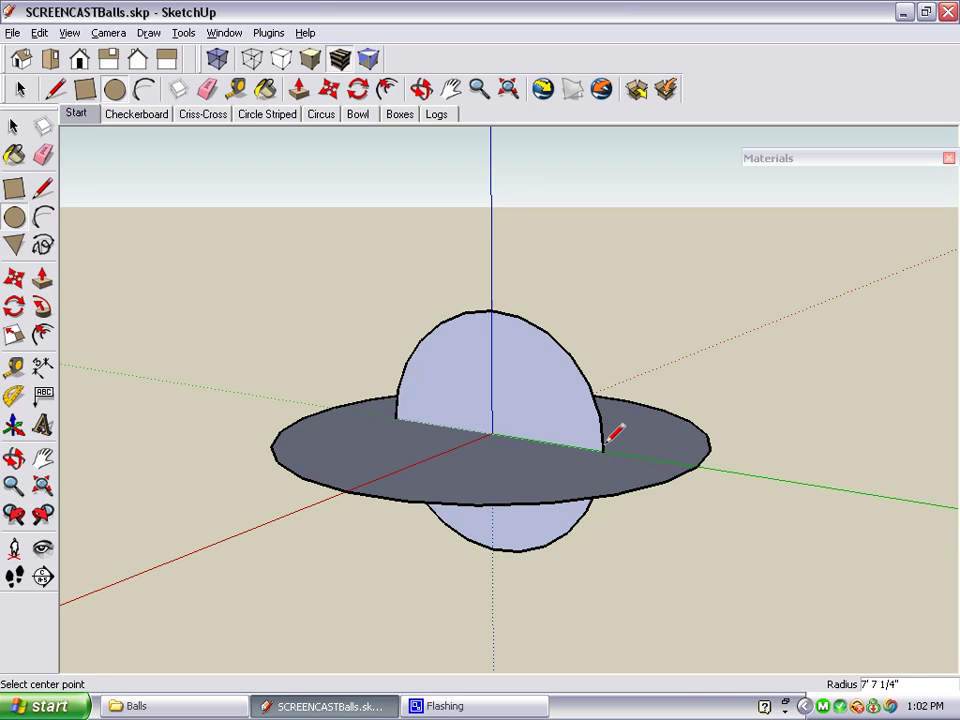
- Select the disc's circular edge as the path and Follow Me the upright circle around it into a sphere
click(14, 125)
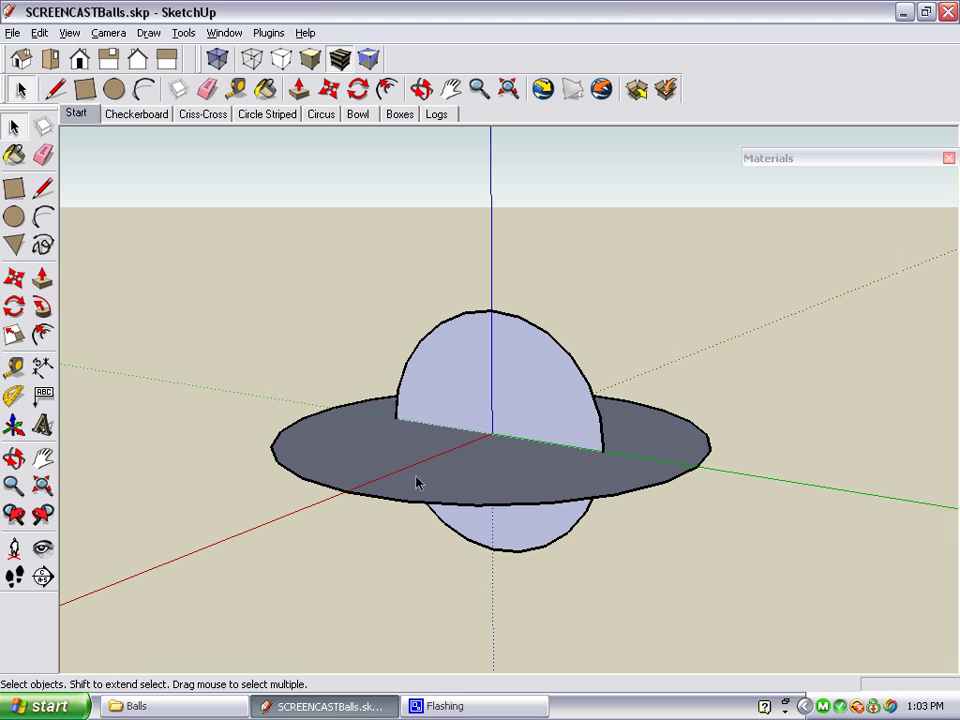
click(390, 465)
click(287, 468)
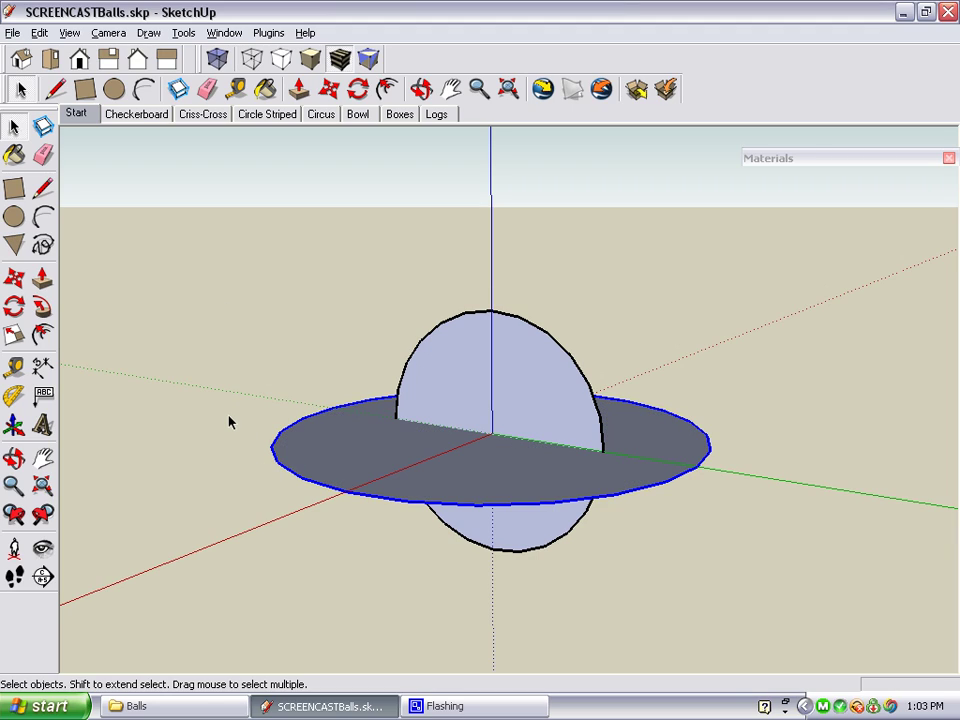
click(43, 310)
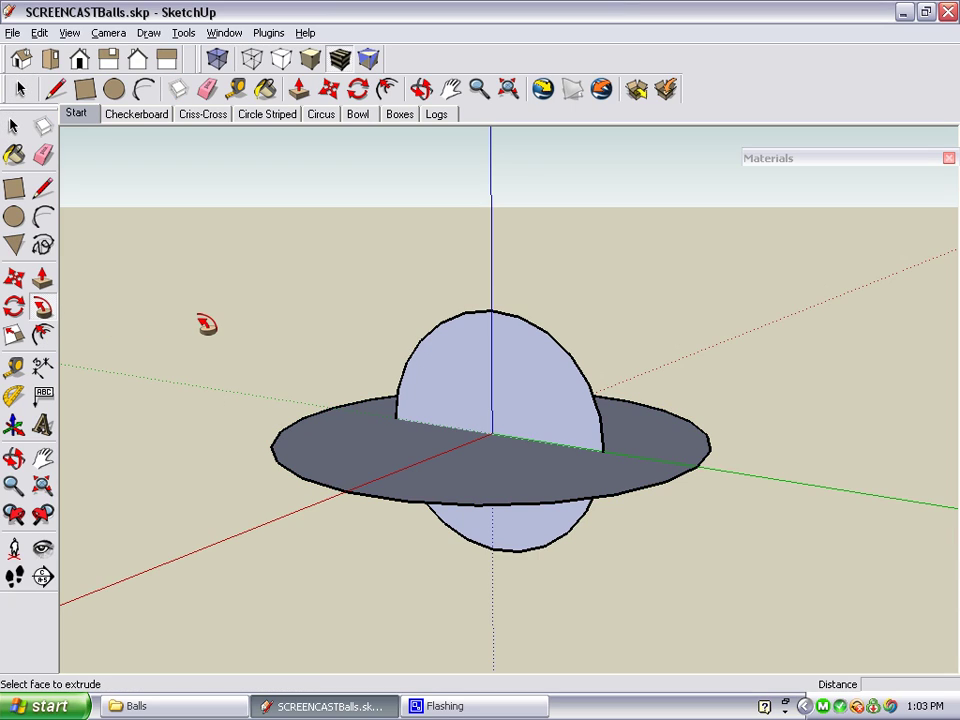
click(527, 382)
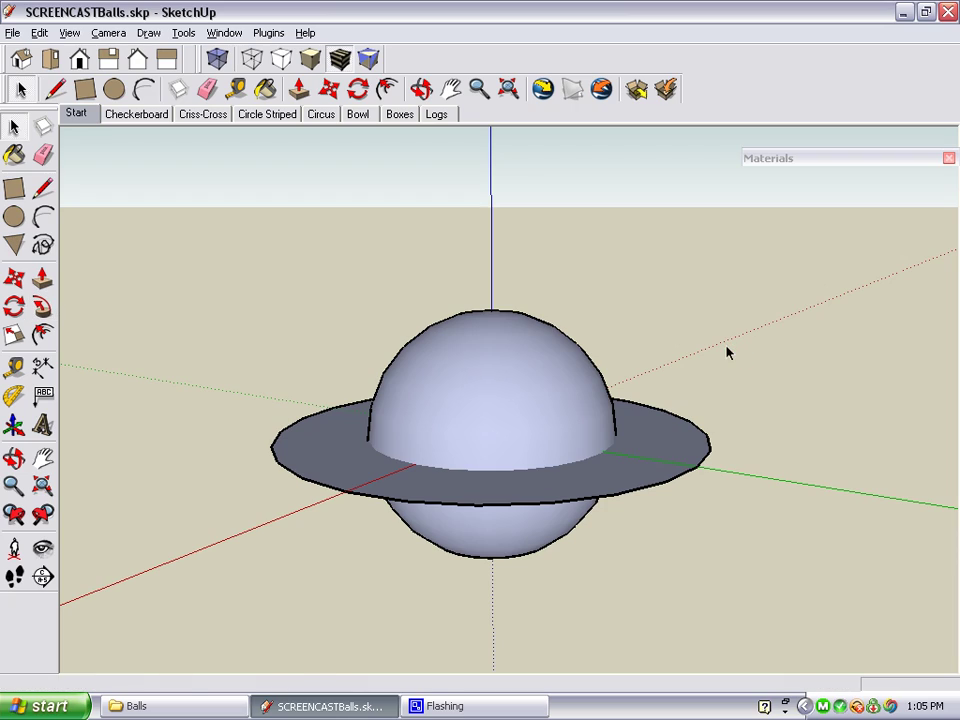
- Select the flat disc face with its edge and make it a group
key(space)
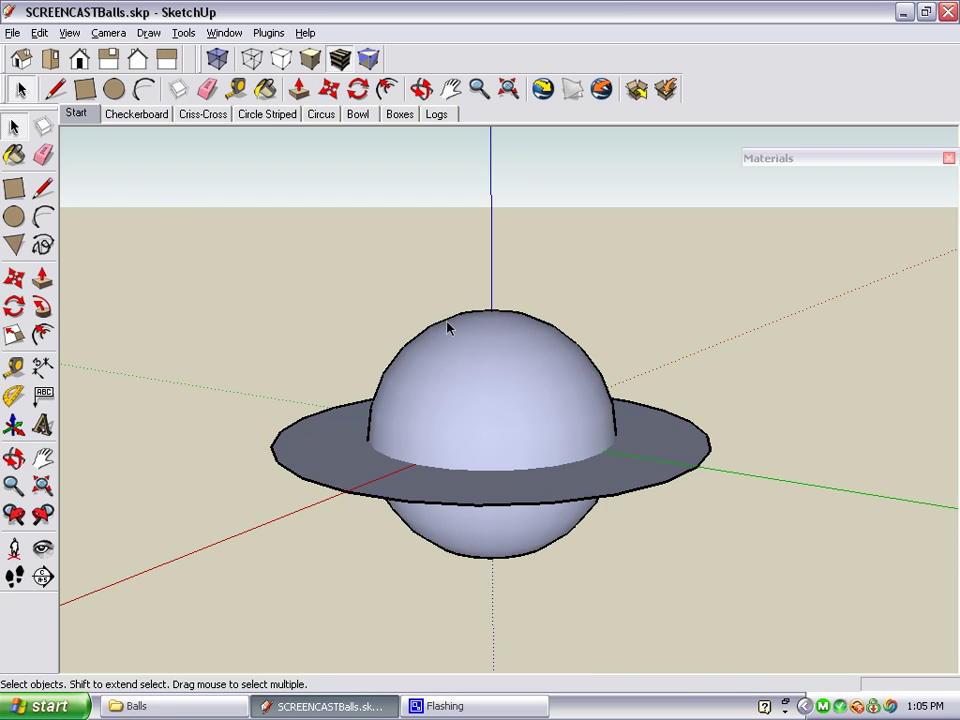
double_click(656, 453)
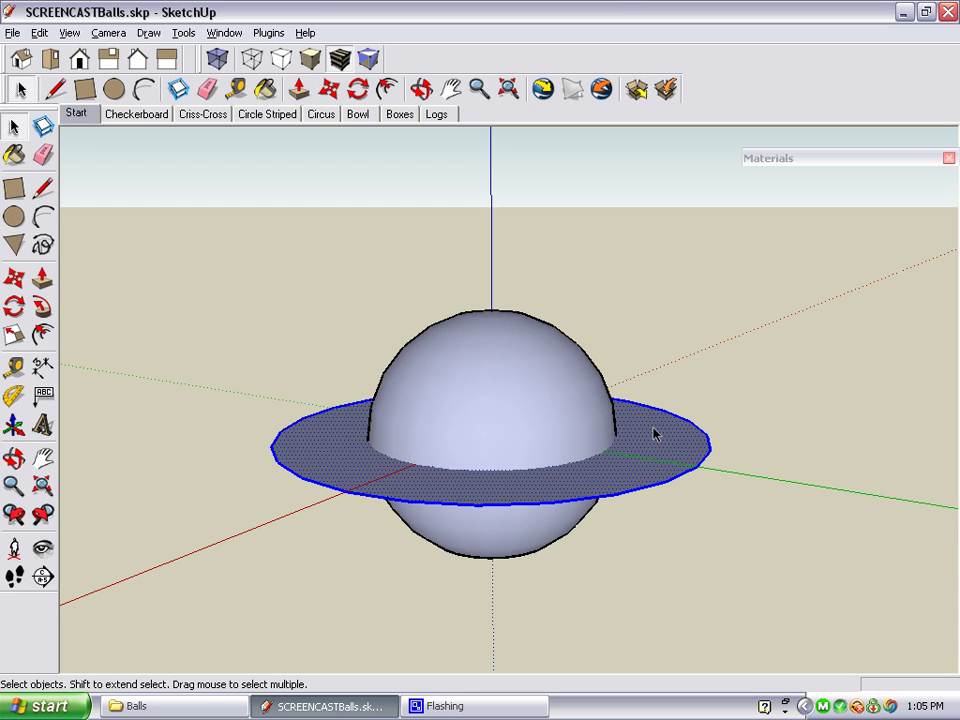
right_click(655, 433)
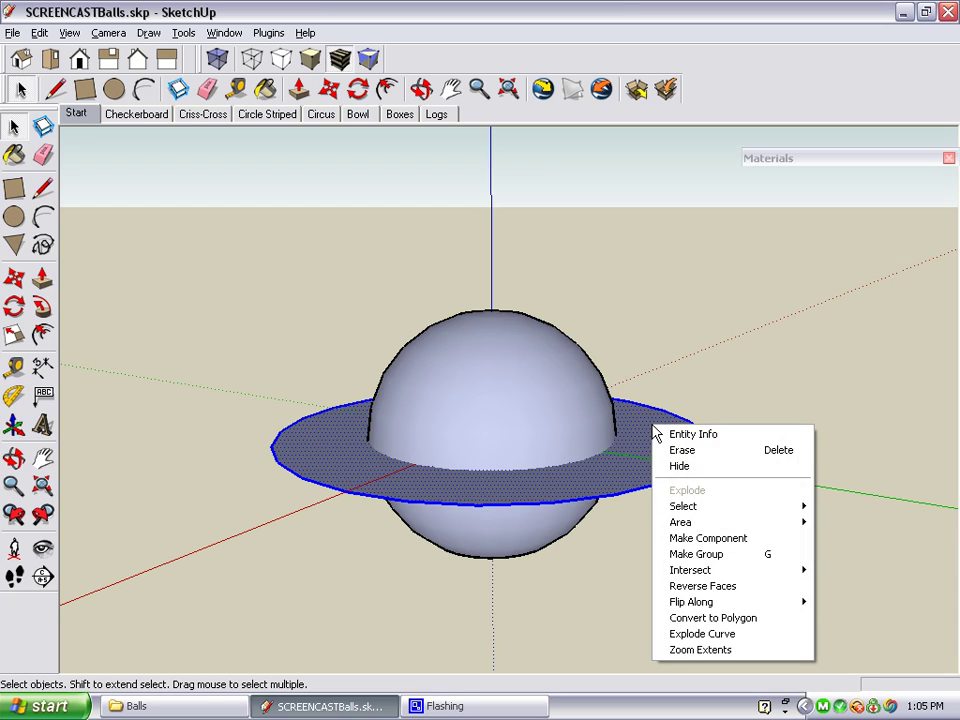
click(795, 556)
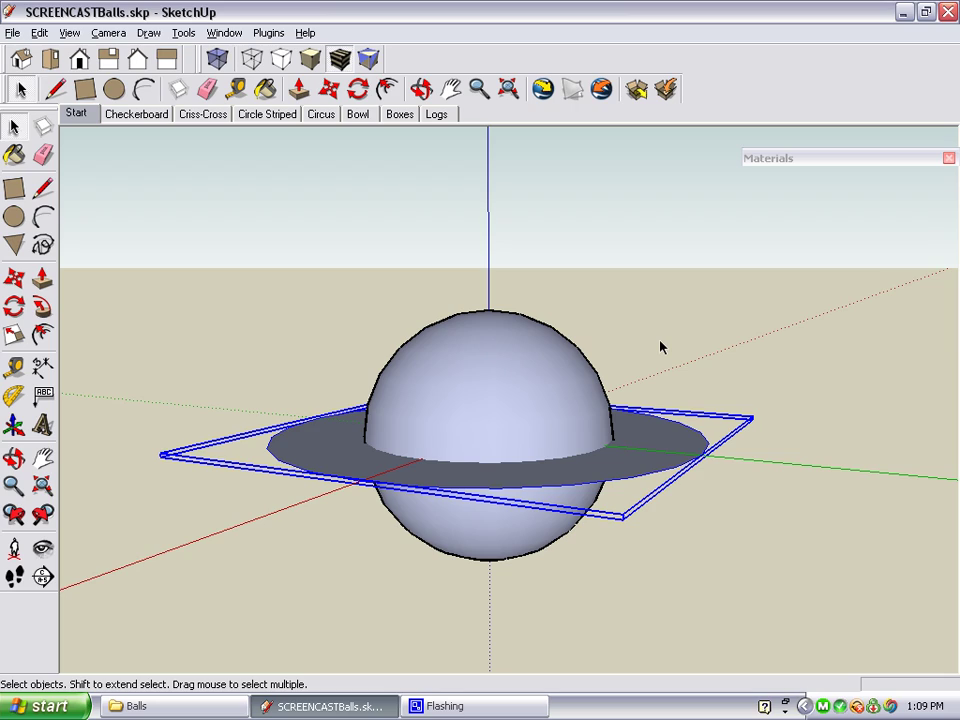
- Switch the display to wireframe and jump to the standard Right view
click(253, 64)
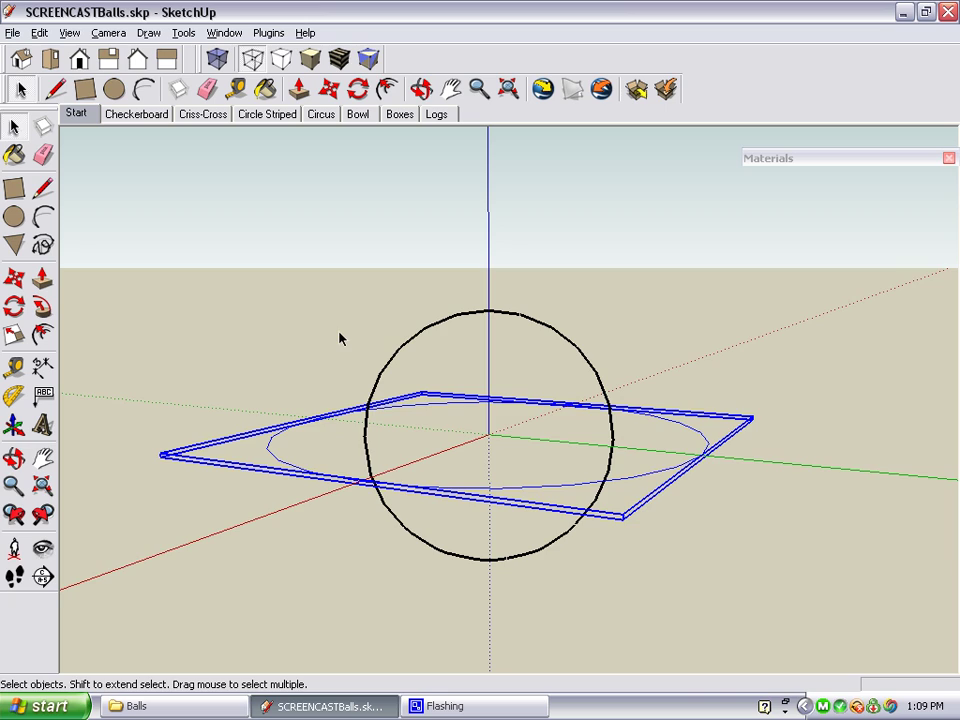
middle_drag(339, 336, 474, 309)
key(F5)
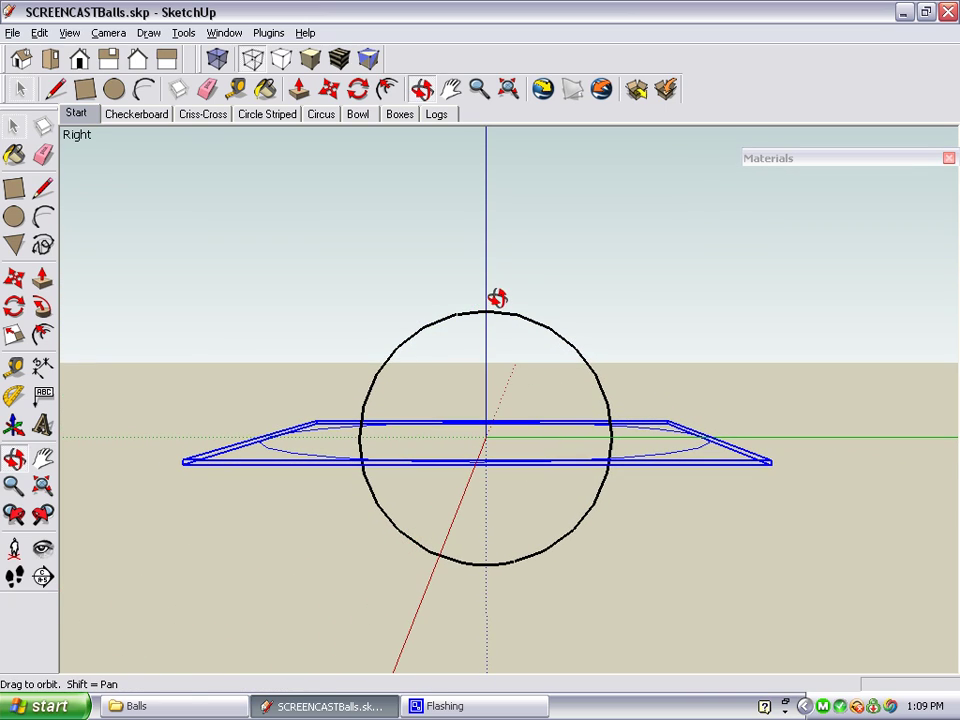
key(space)
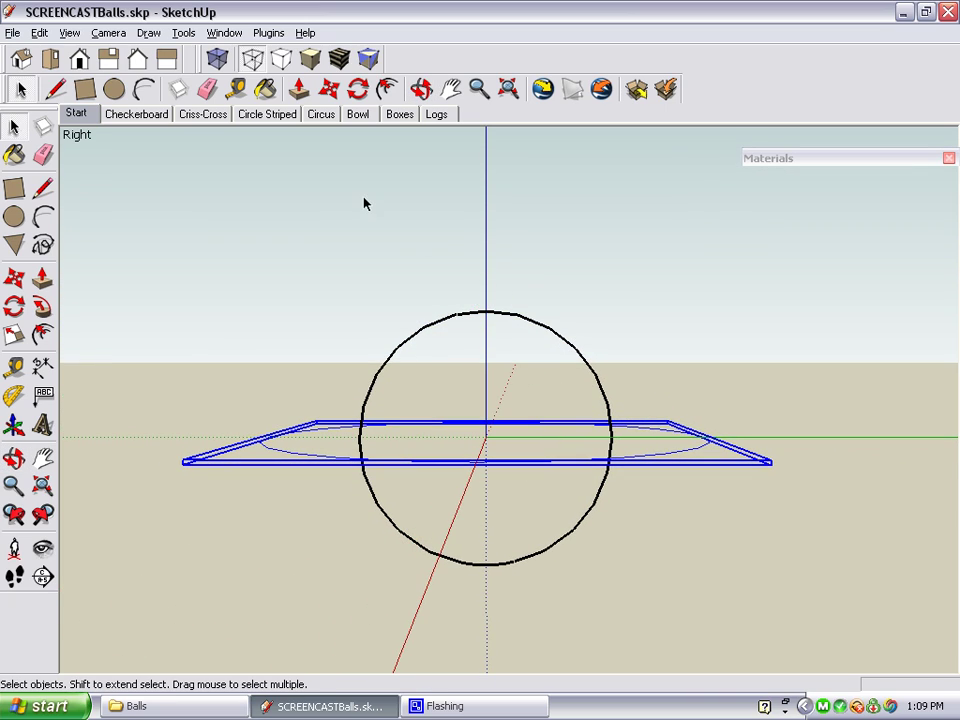
- Rotate-copy the disc group 180° about the sphere centre, then array it into 6 even copies with 6/
click(358, 90)
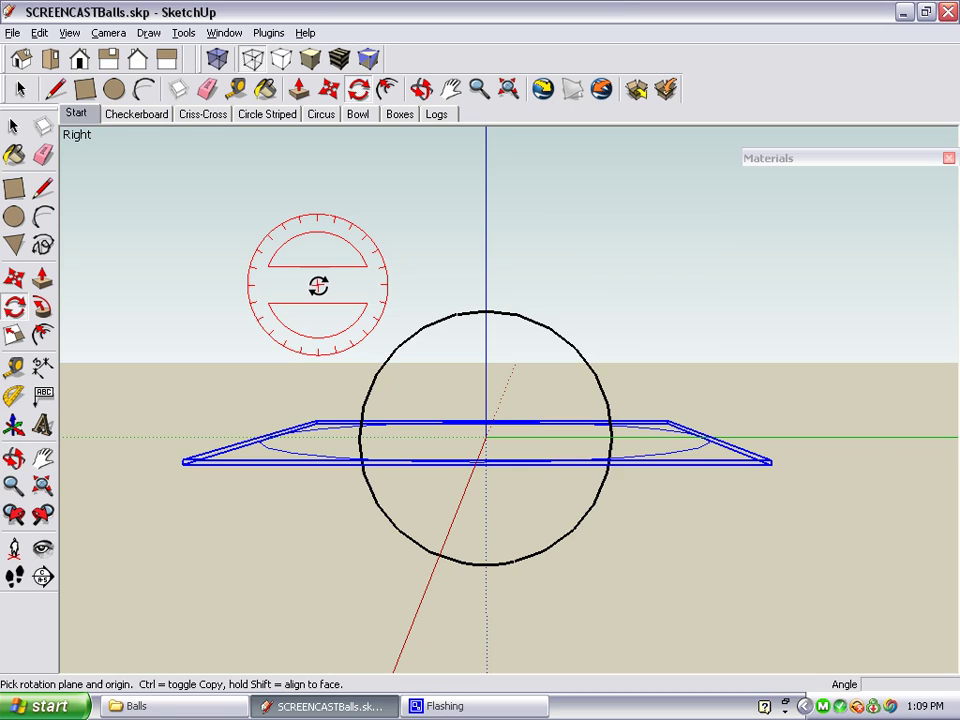
click(481, 438)
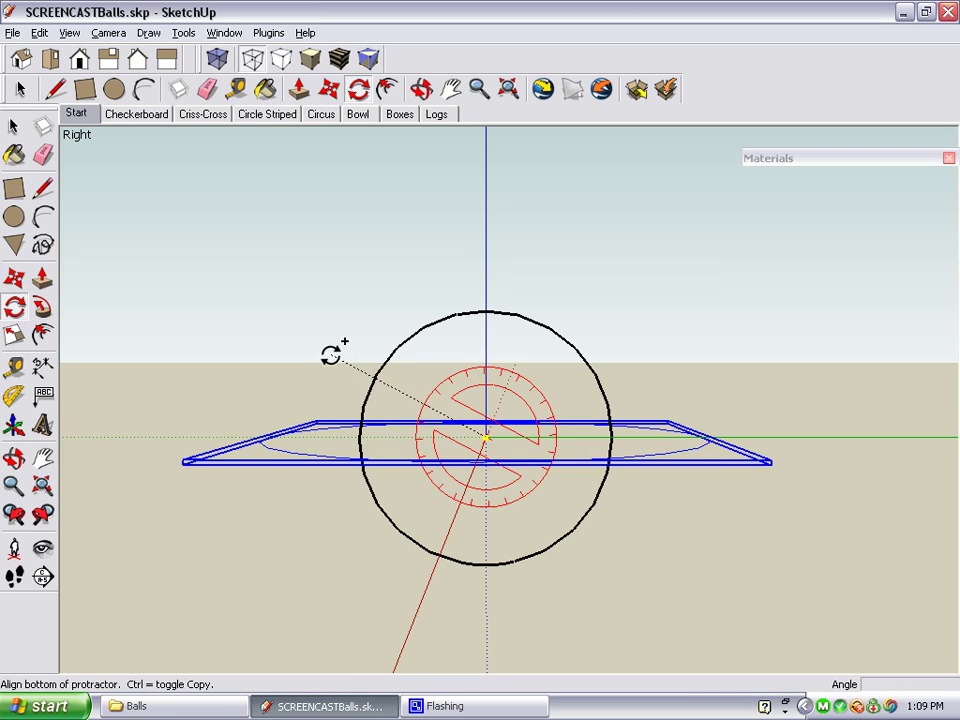
click(243, 318)
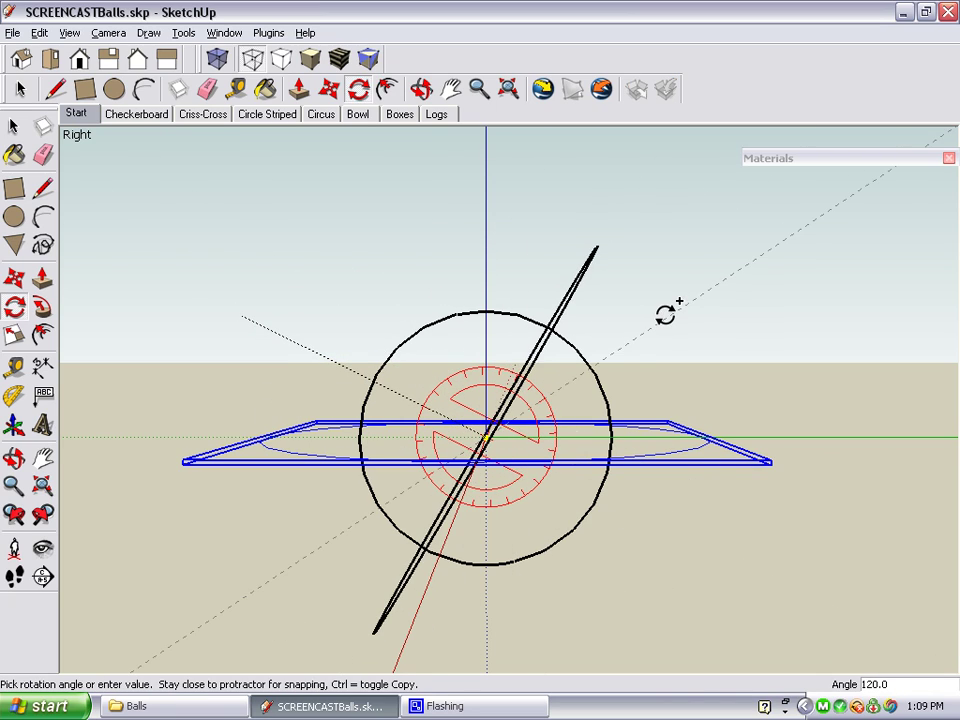
text(180)
key(Return)
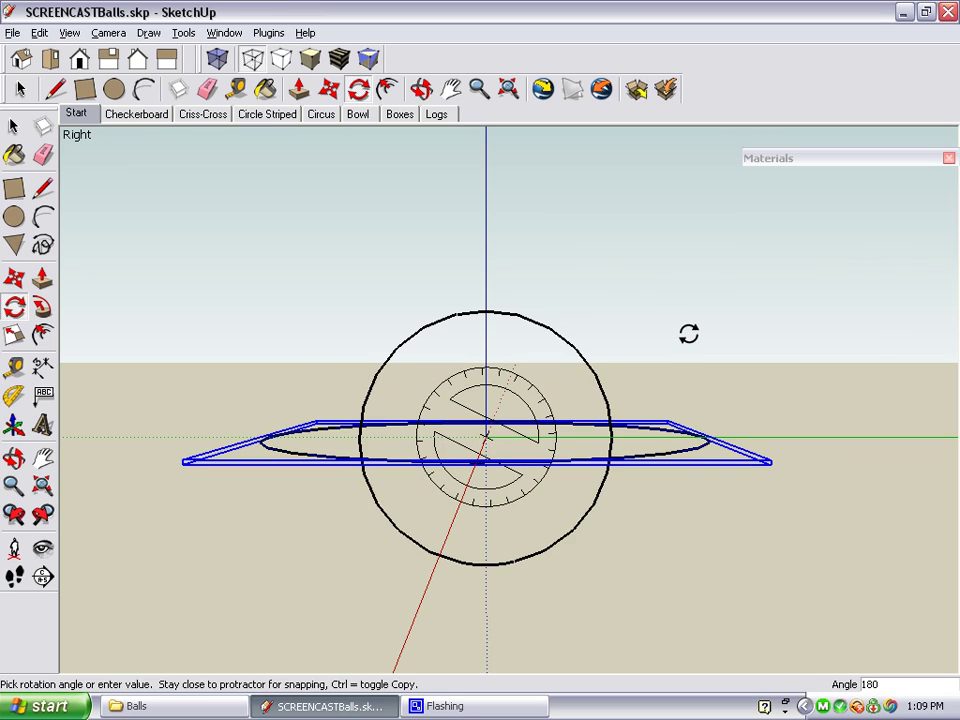
text(6/)
key(Return)
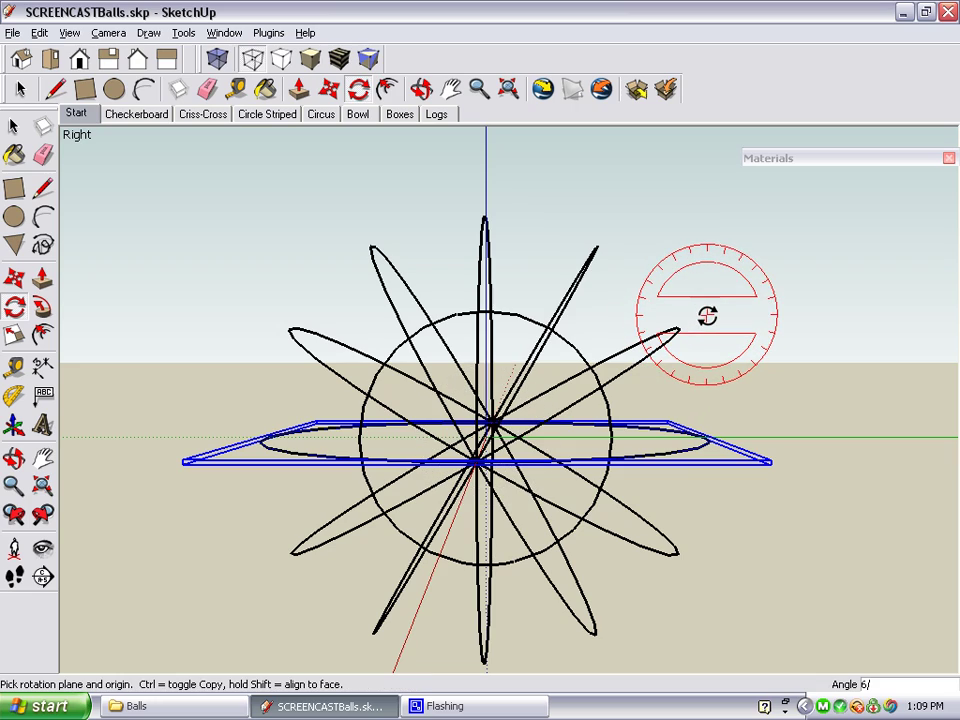
- Switch to Shaded With Textures, orbit to the fanned discs in 3D, and hide the axes
click(343, 64)
mouse_move(480, 186)
middle_down()
mouse_move(317, 220)
mouse_move(431, 214)
mouse_move(376, 206)
middle_up()
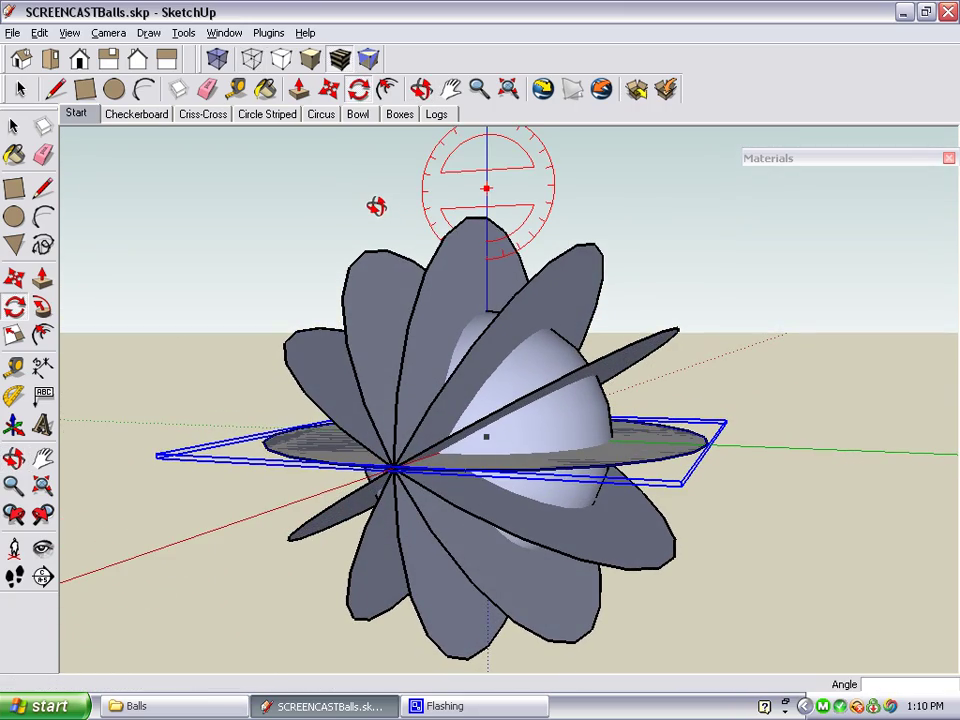
key(space)
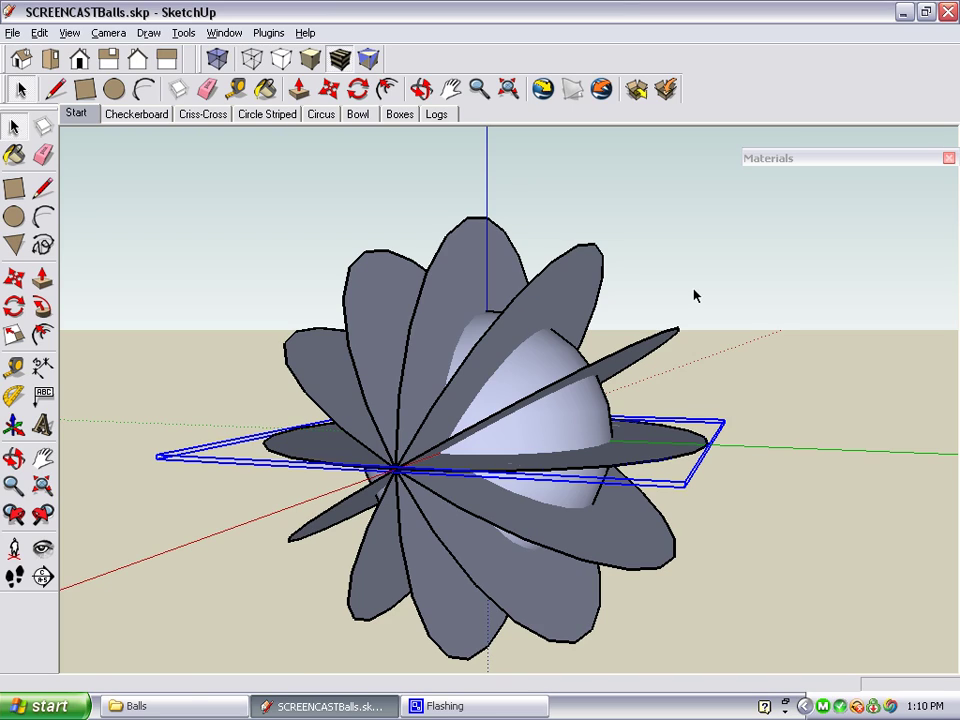
click(73, 40)
click(100, 145)
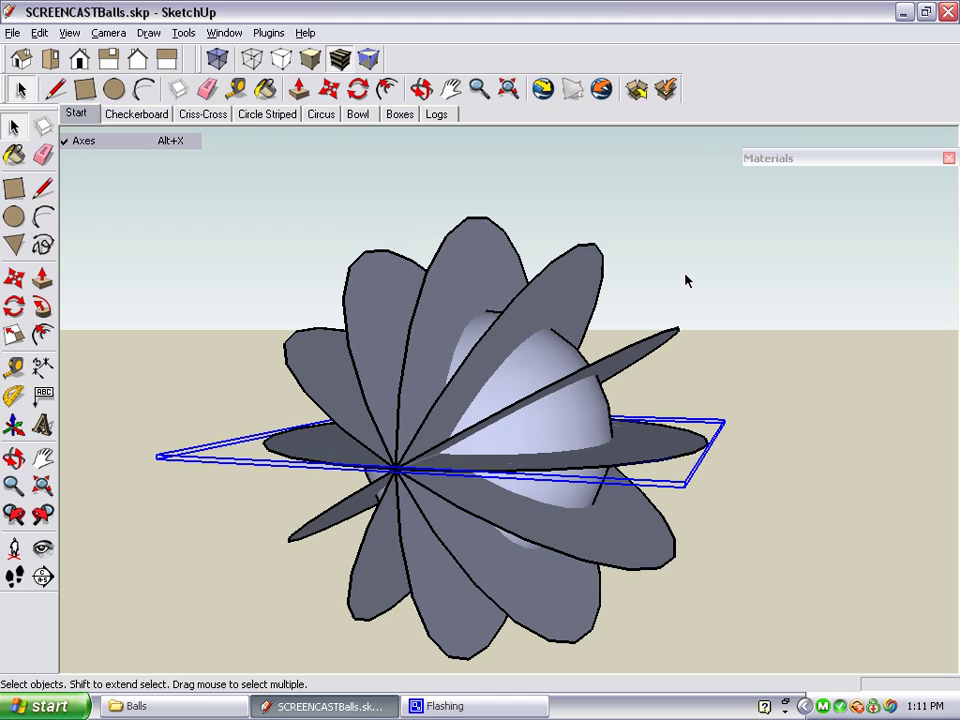
- Run Intersect with Model on the sphere so the disc planes cut its surface into strips
right_click(548, 355)
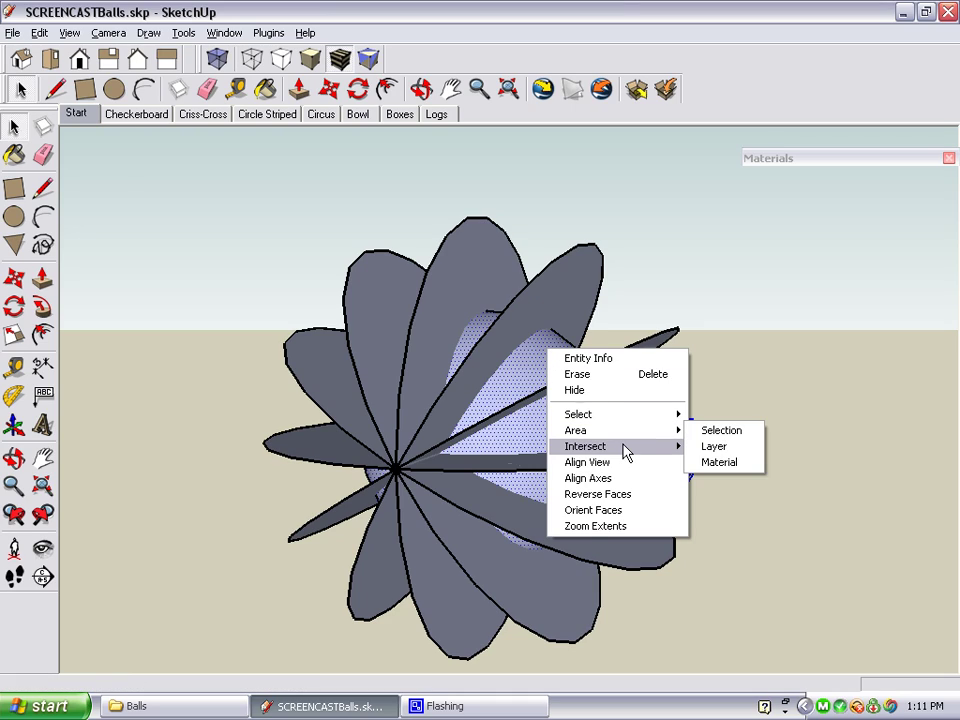
mouse_move(624, 448)
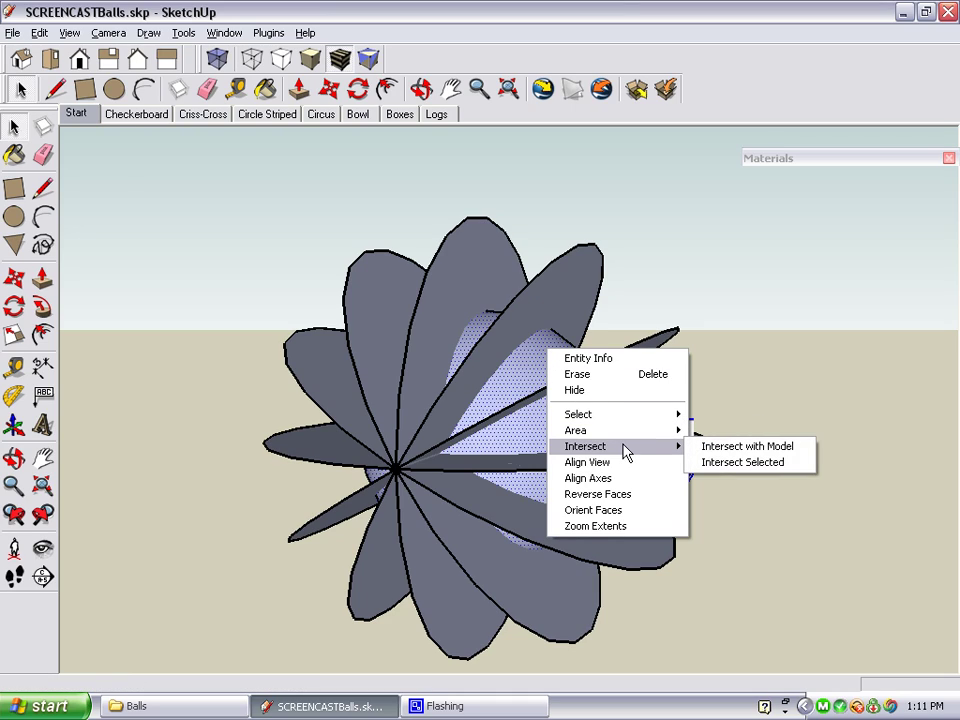
click(799, 454)
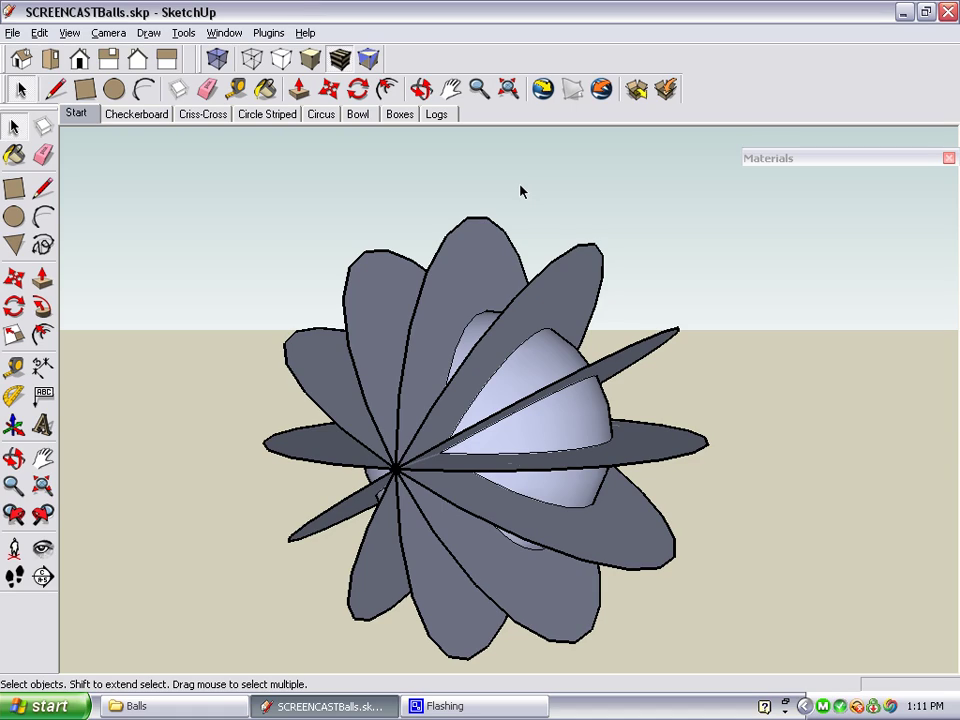
- Erase the five petal discs and the surrounding ring, then orbit to face the bare sphere
click(209, 92)
drag(382, 247, 421, 246)
click(472, 214)
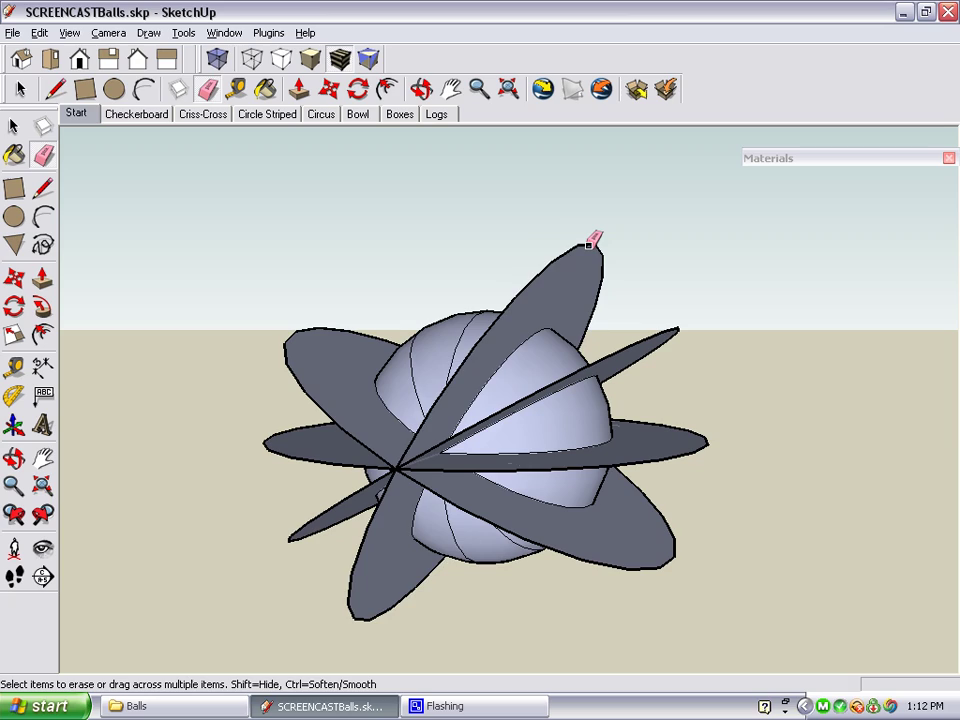
click(597, 253)
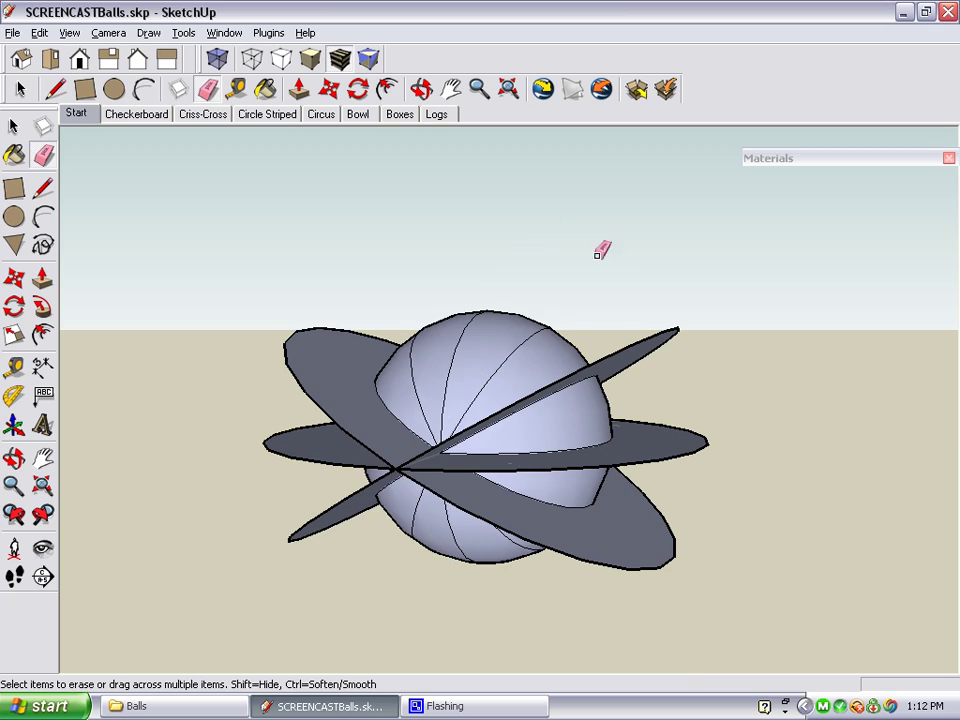
click(661, 330)
click(690, 444)
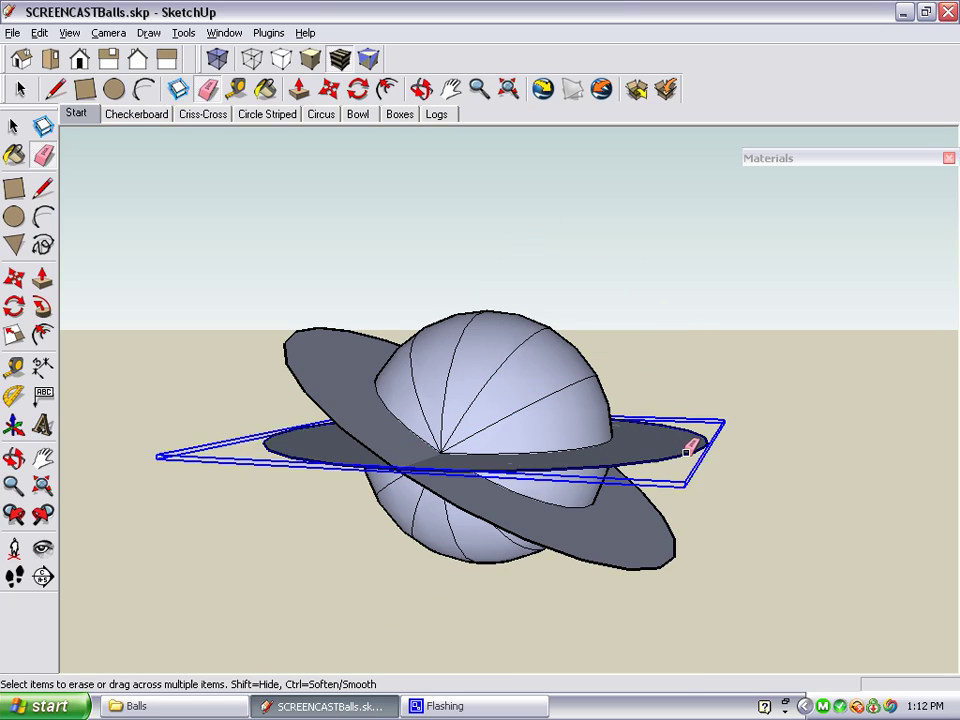
click(676, 530)
key(o)
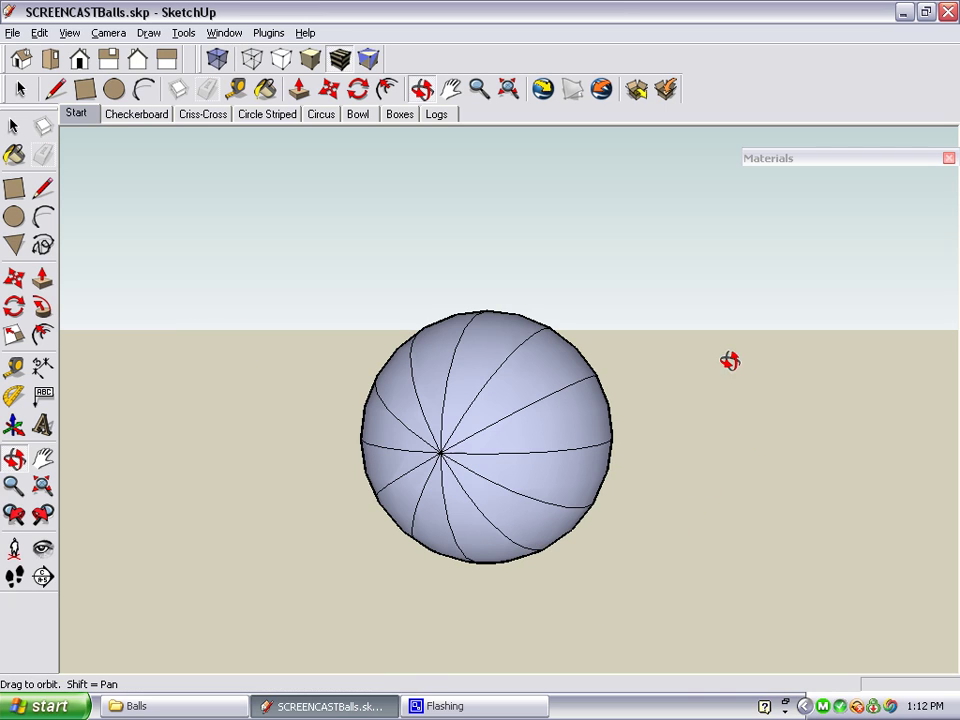
drag(729, 358, 630, 345)
key(e)
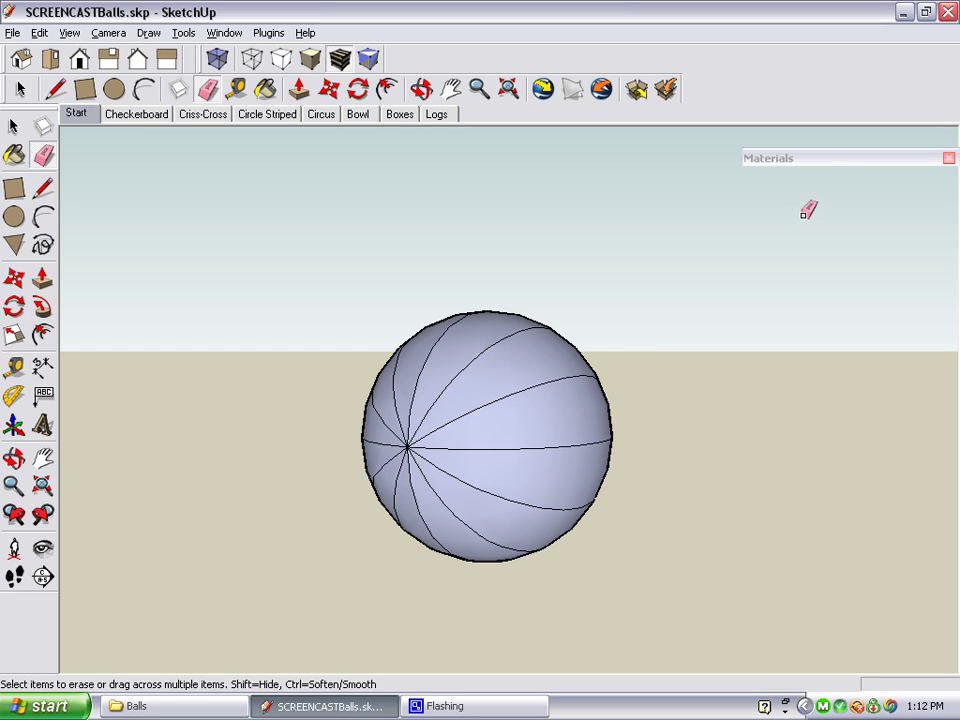
- Paint six alternating sphere stripes magenta from the Materials tray
click(826, 160)
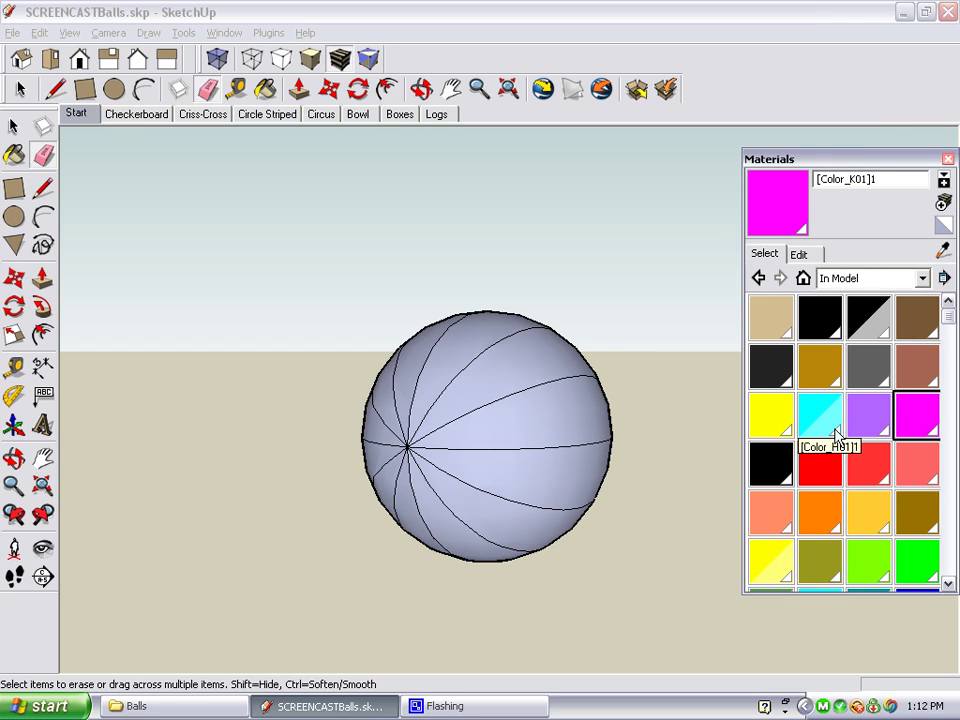
click(917, 413)
click(481, 422)
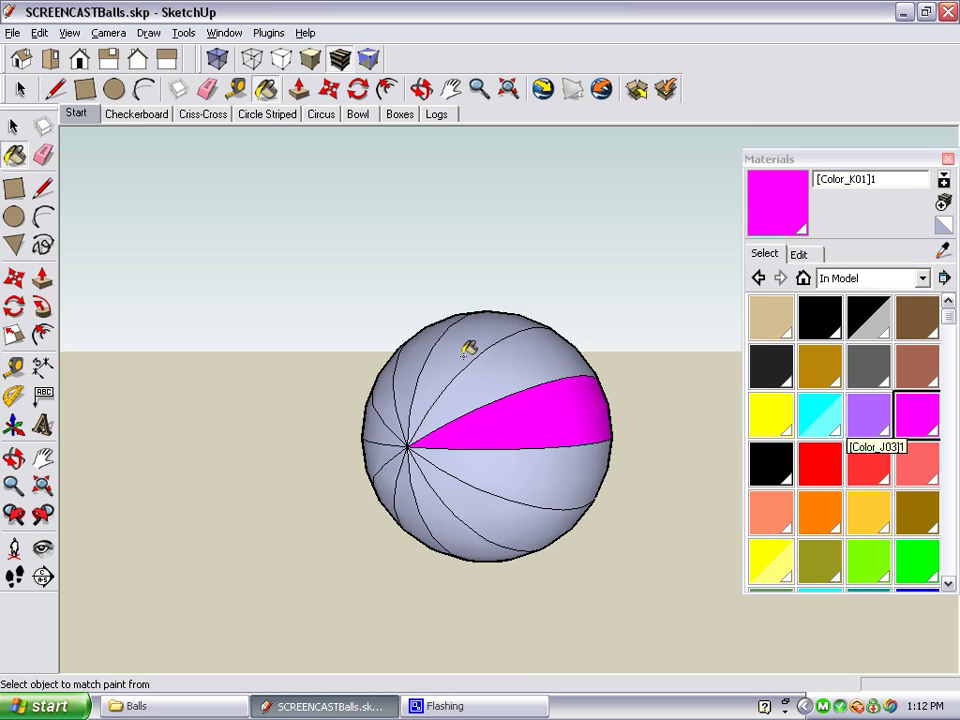
click(468, 347)
click(394, 370)
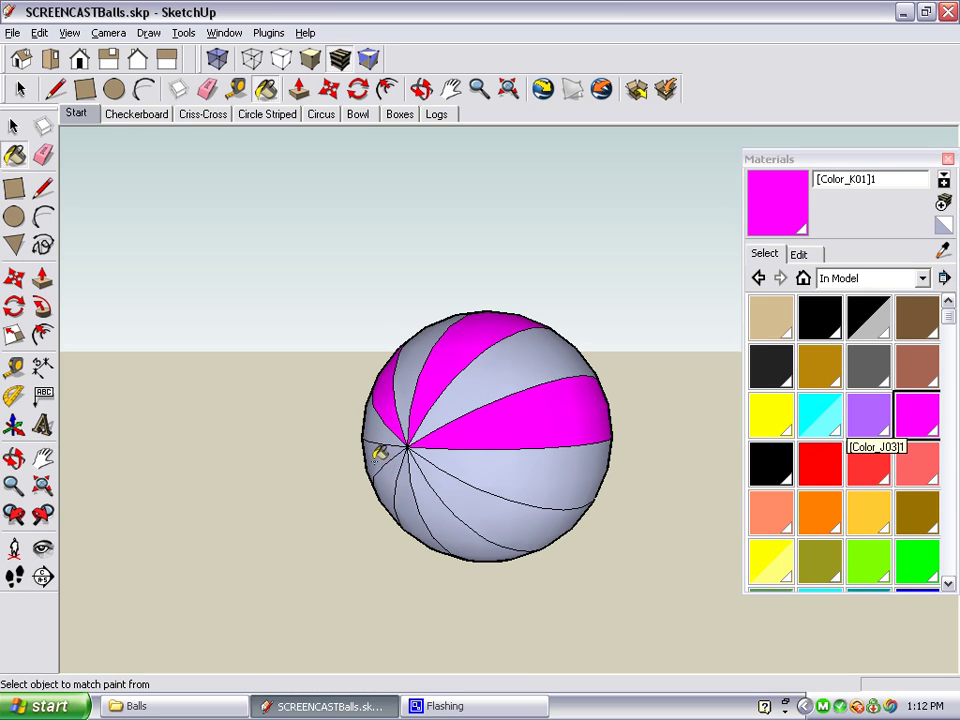
click(398, 474)
click(439, 499)
click(488, 497)
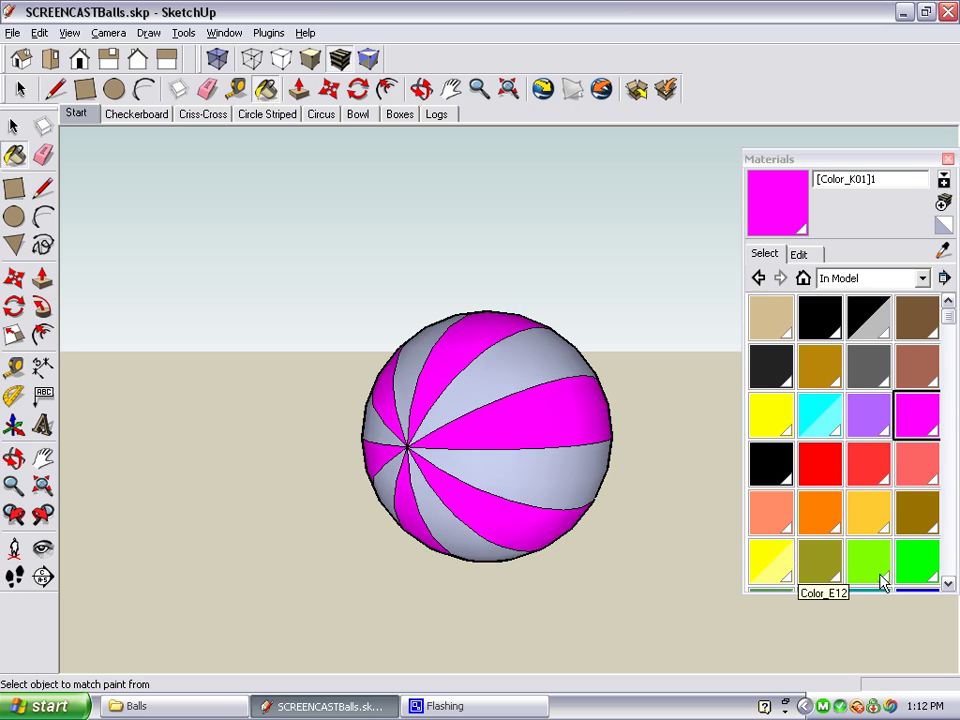
- Paint the remaining five grey stripes Color_G01 green and orbit to inspect the beach ball
click(915, 560)
click(576, 470)
click(500, 365)
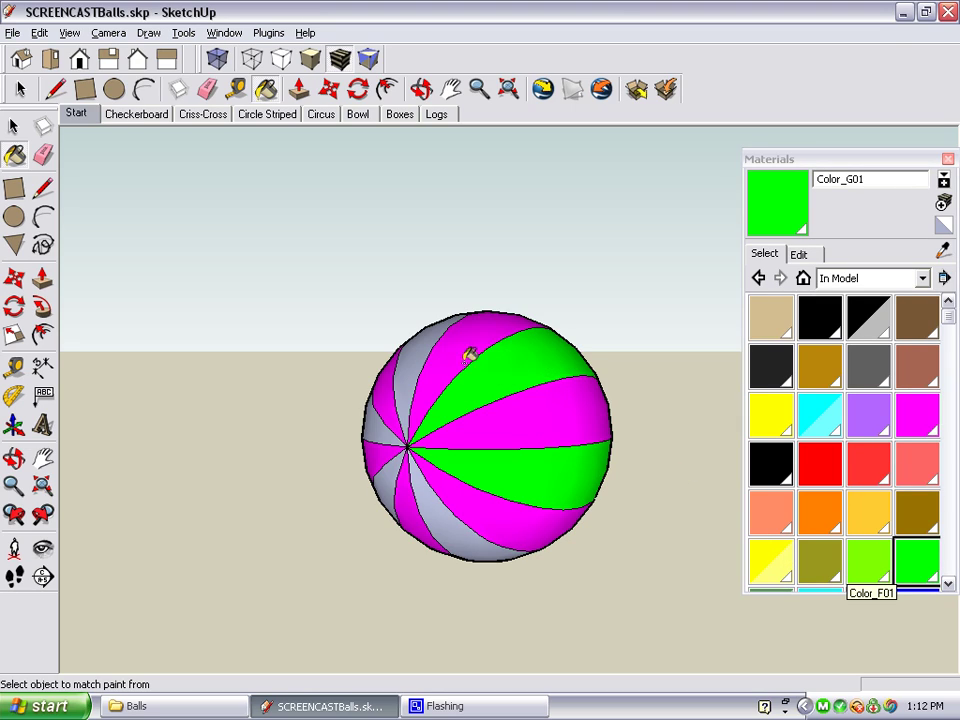
click(429, 339)
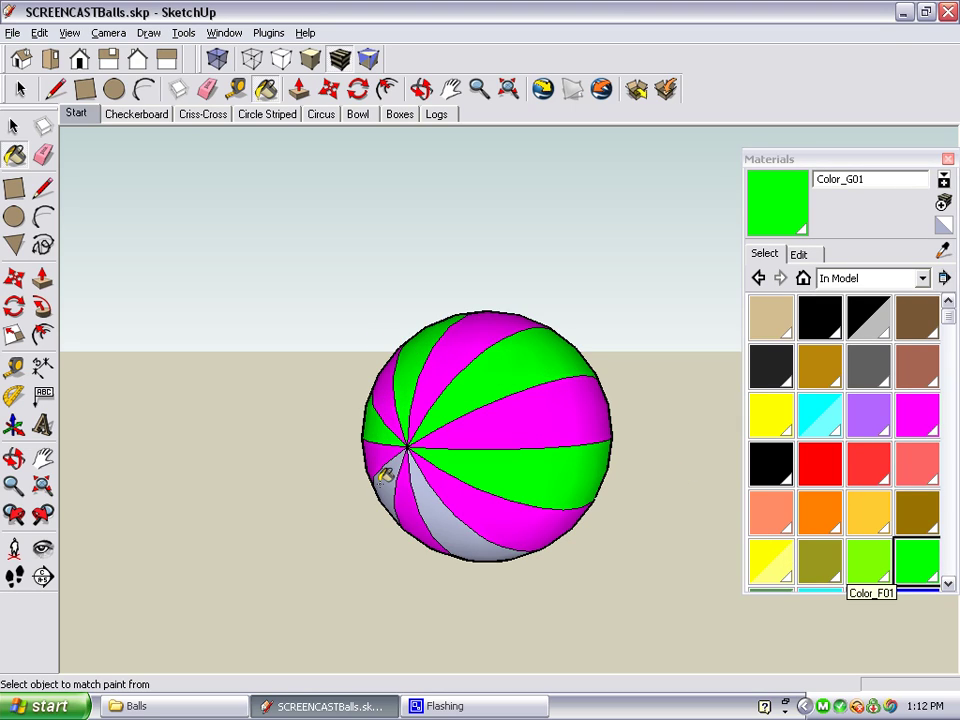
click(410, 478)
click(455, 525)
mouse_move(339, 437)
middle_down()
mouse_move(565, 443)
mouse_move(491, 437)
mouse_move(450, 454)
mouse_move(690, 453)
middle_up()
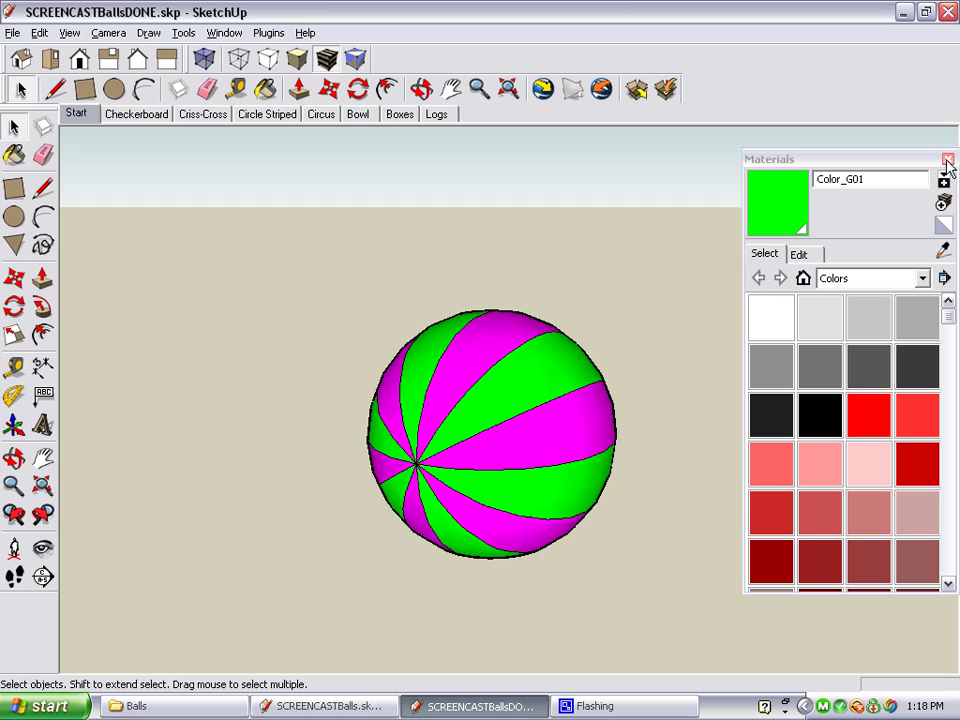
- Close the Materials tray and view the Checkerboard and Criss-Cross scenes, orbiting the criss-cross balls
click(948, 160)
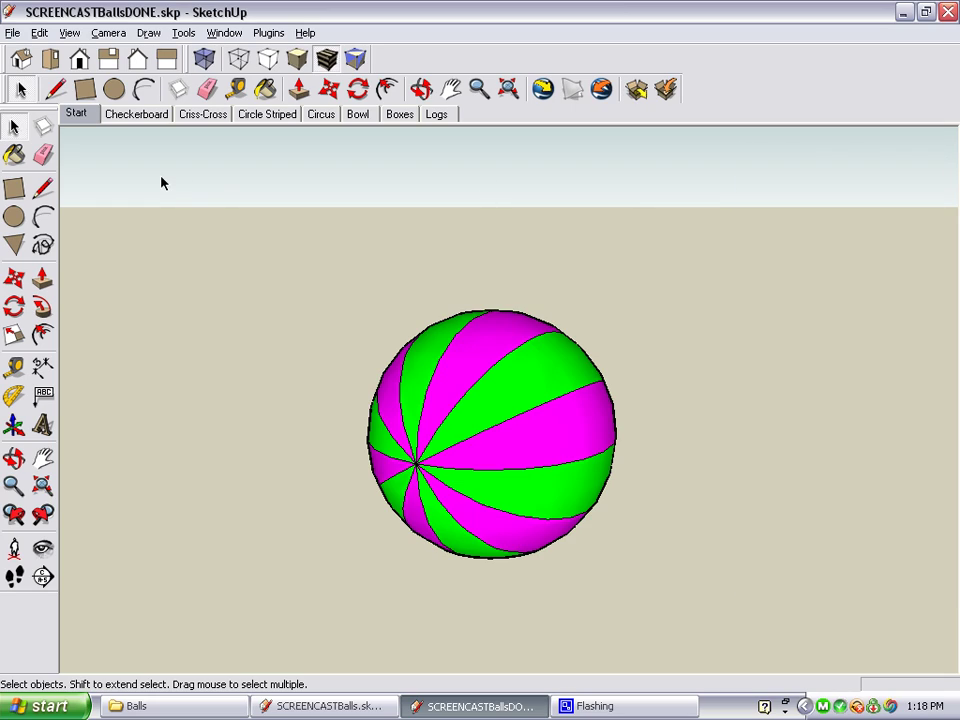
click(143, 117)
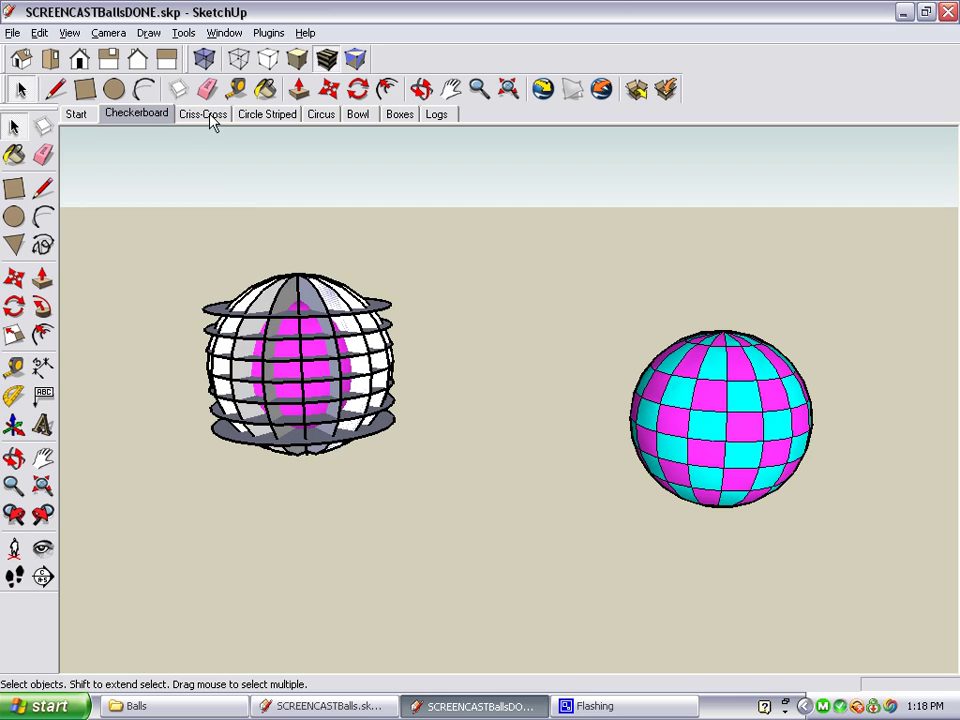
click(205, 114)
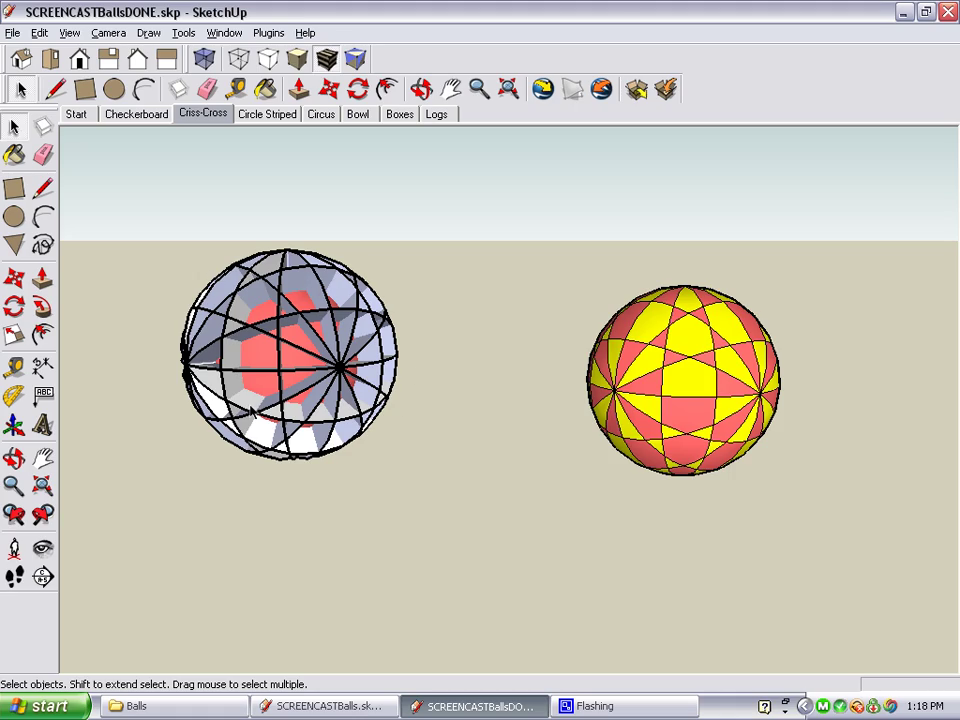
middle_drag(692, 343, 640, 385)
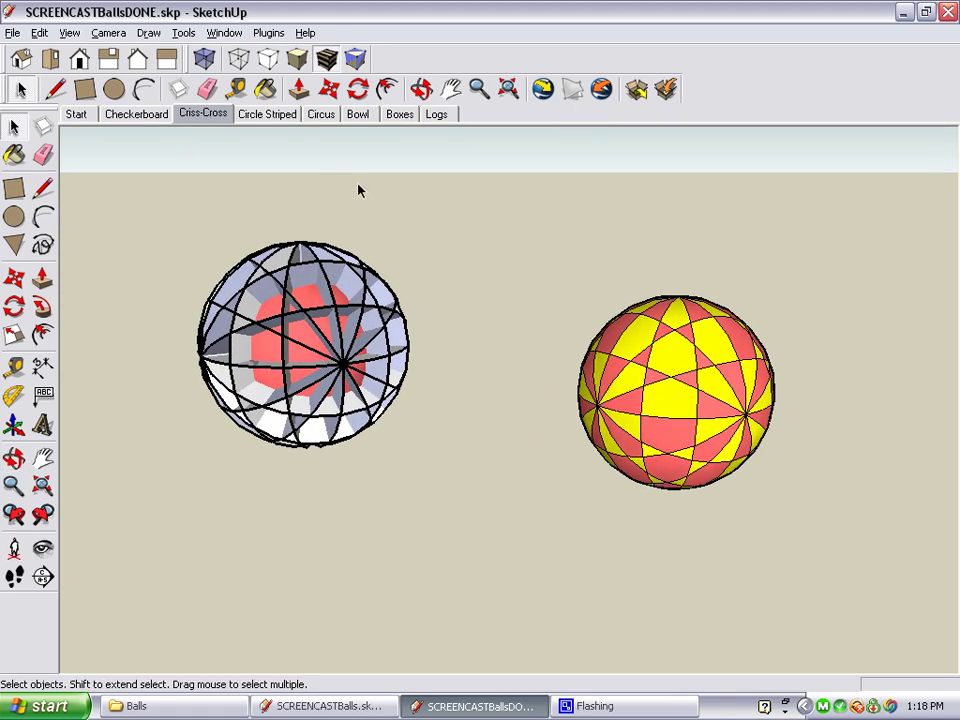
- View the Circle Striped and Circus scenes, orbiting around each set of balls
click(283, 117)
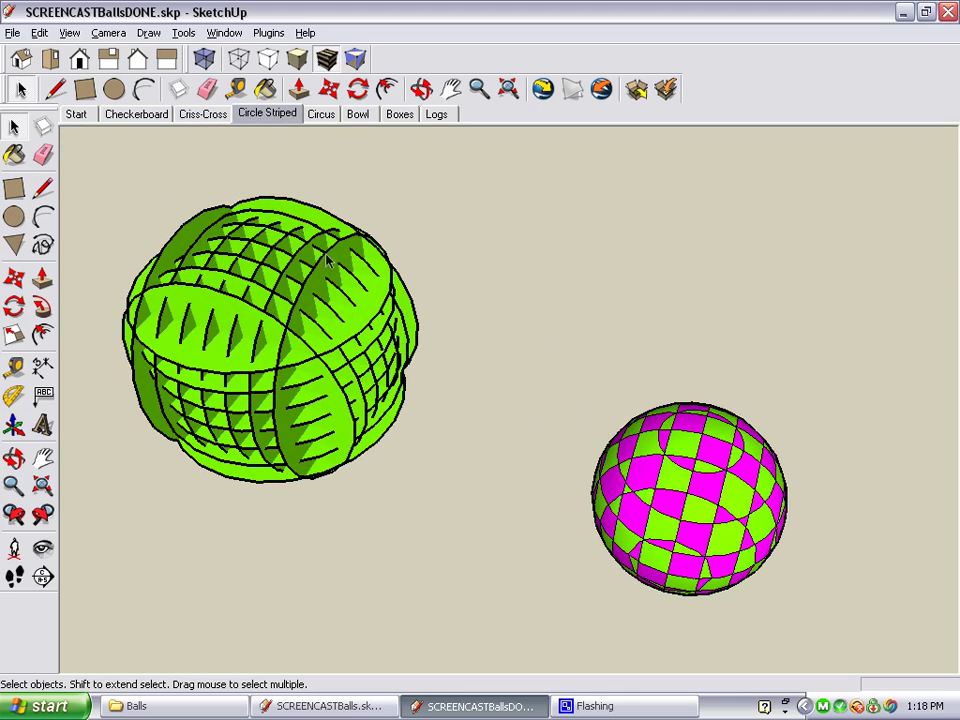
middle_drag(327, 260, 497, 296)
middle_drag(664, 516, 722, 403)
click(321, 114)
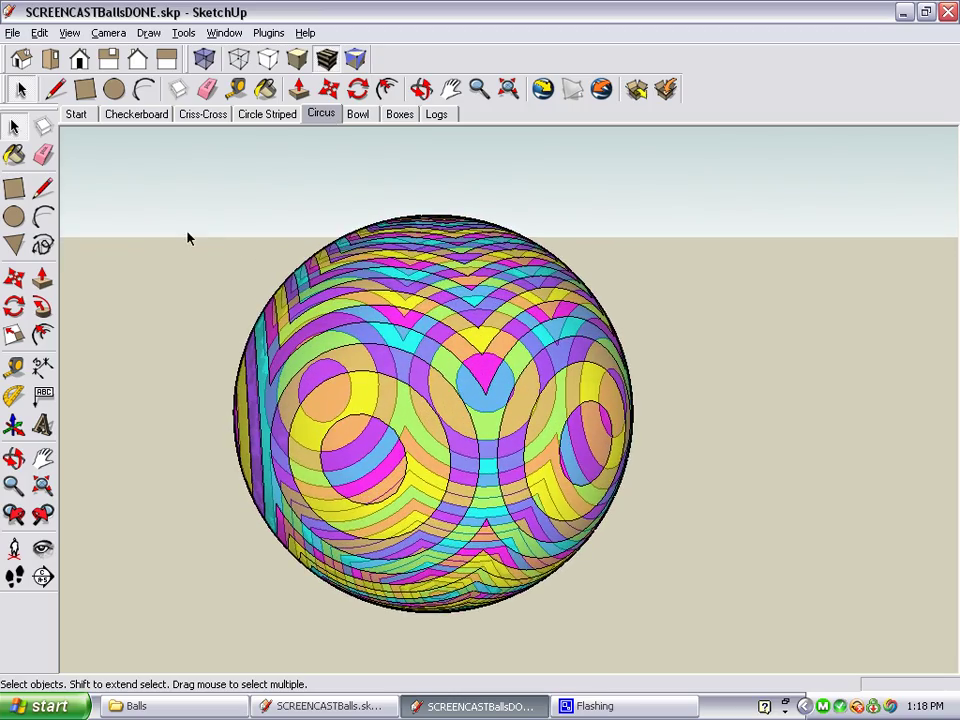
middle_drag(188, 237, 418, 196)
- Show the Bowl scene and orbit the view to look down into the bowl
click(362, 113)
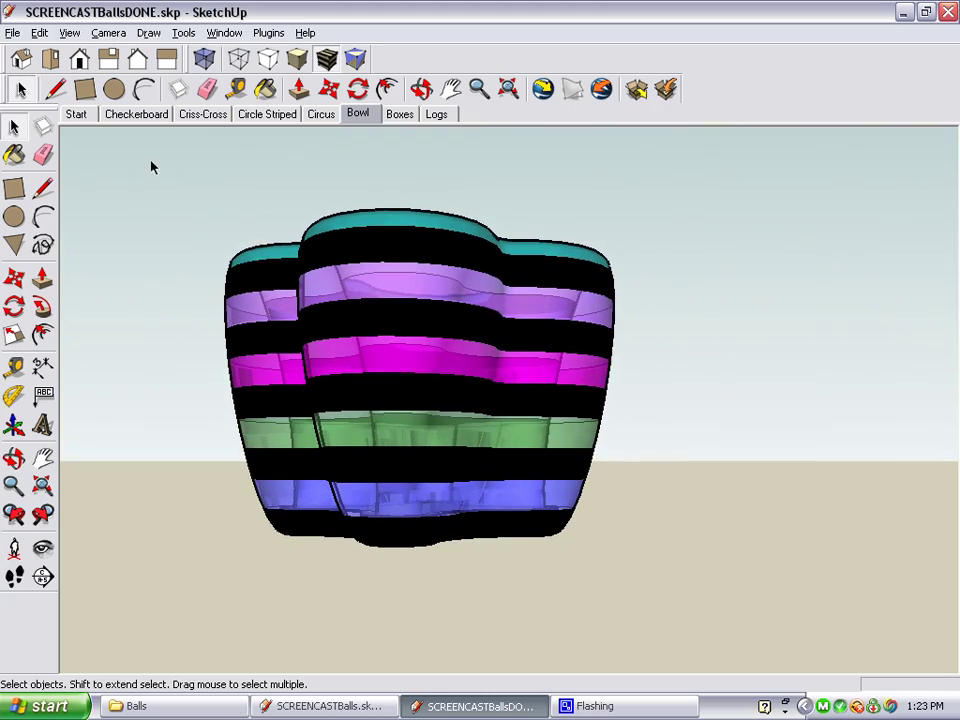
key(o)
drag(171, 179, 263, 522)
key(space)
- Show the Boxes scene, then the Logs scene, orbiting around the box ring and log crib
click(400, 113)
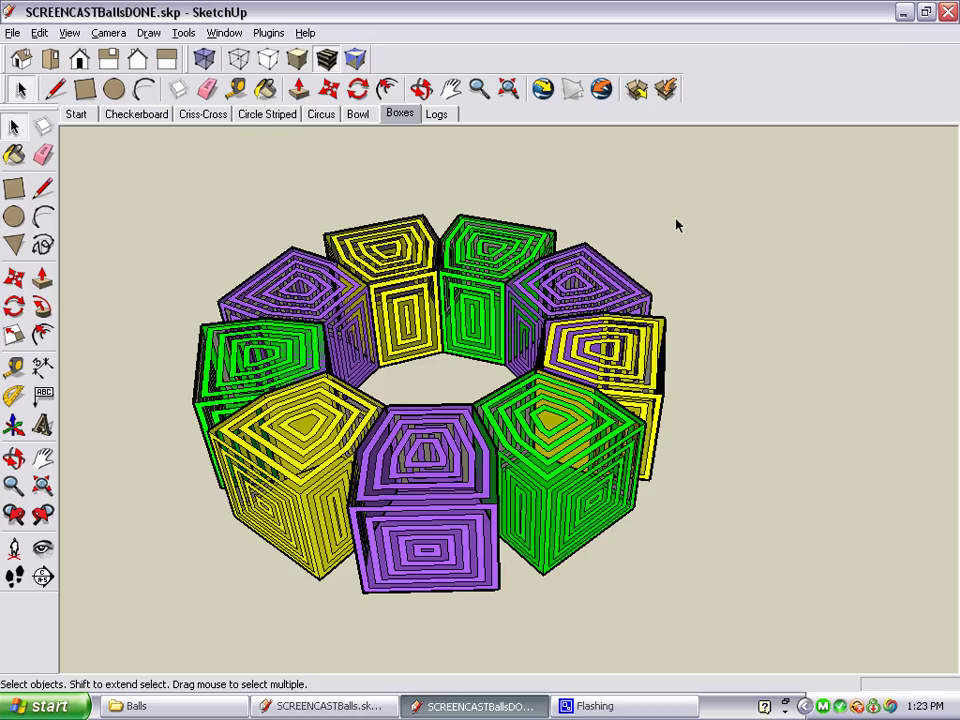
middle_drag(677, 223, 580, 237)
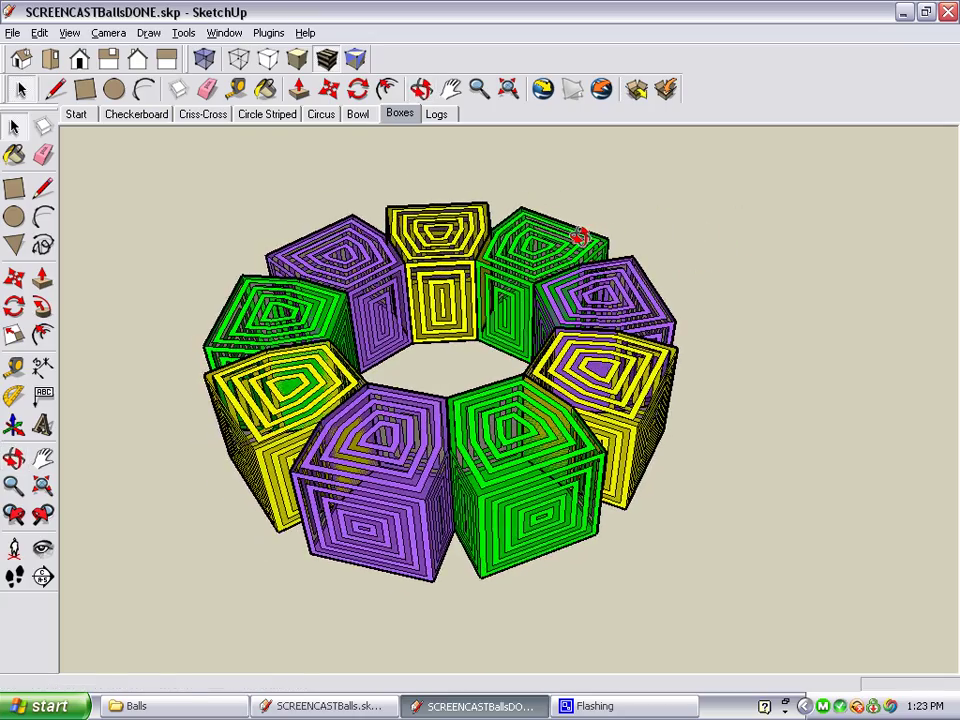
click(439, 116)
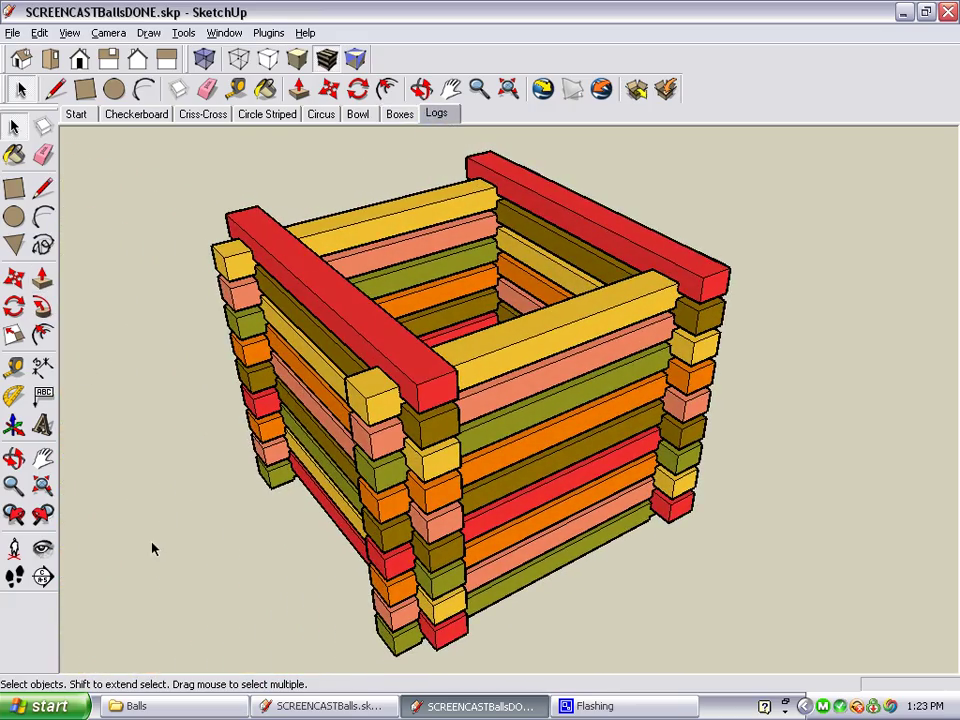
middle_drag(152, 546, 195, 489)
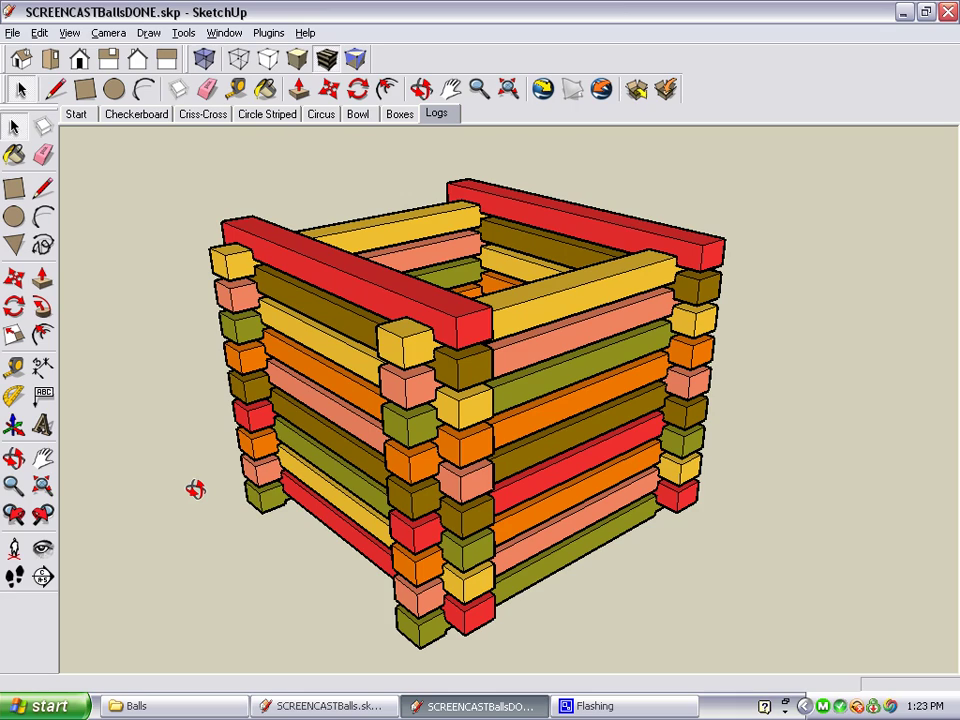